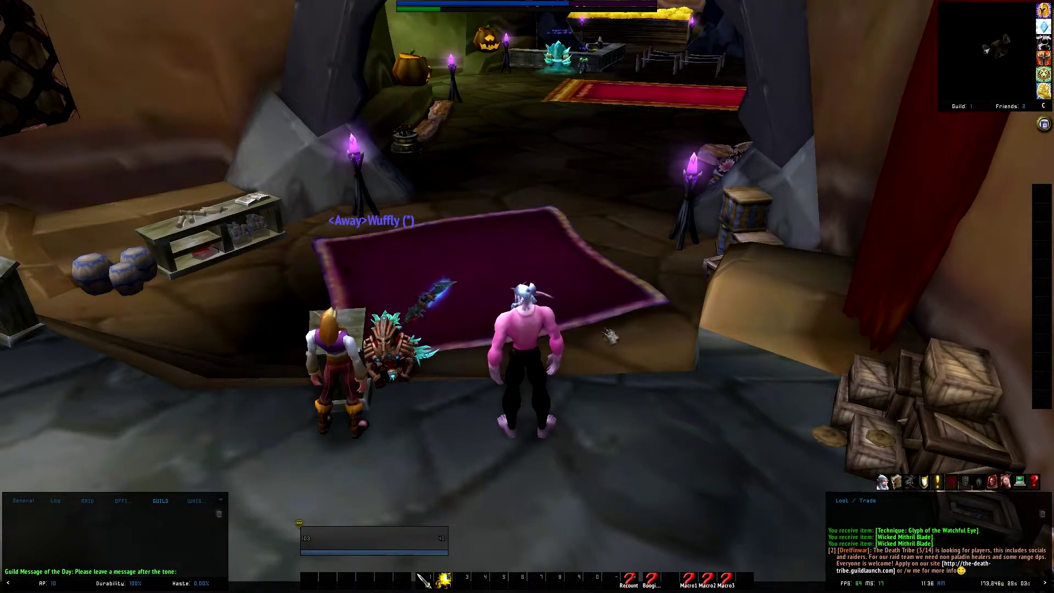
Step: Open the Game Menu over the game world with Escape
key("Escape")
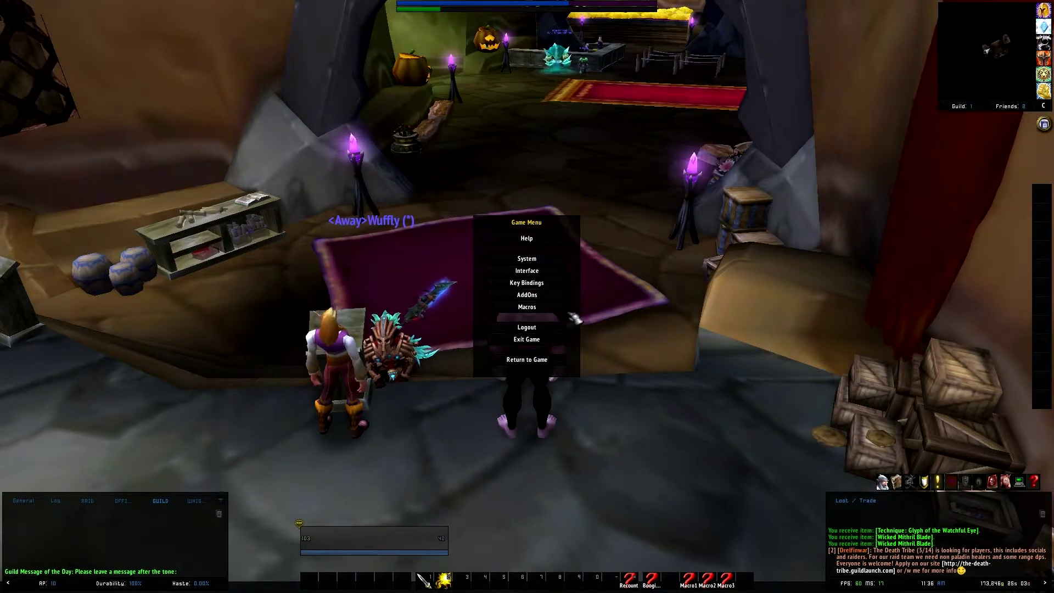
Step: Enable the Archy - Archaeology Assistant addon in the Addon Control Panel and reload the UI
left_click(521, 297)
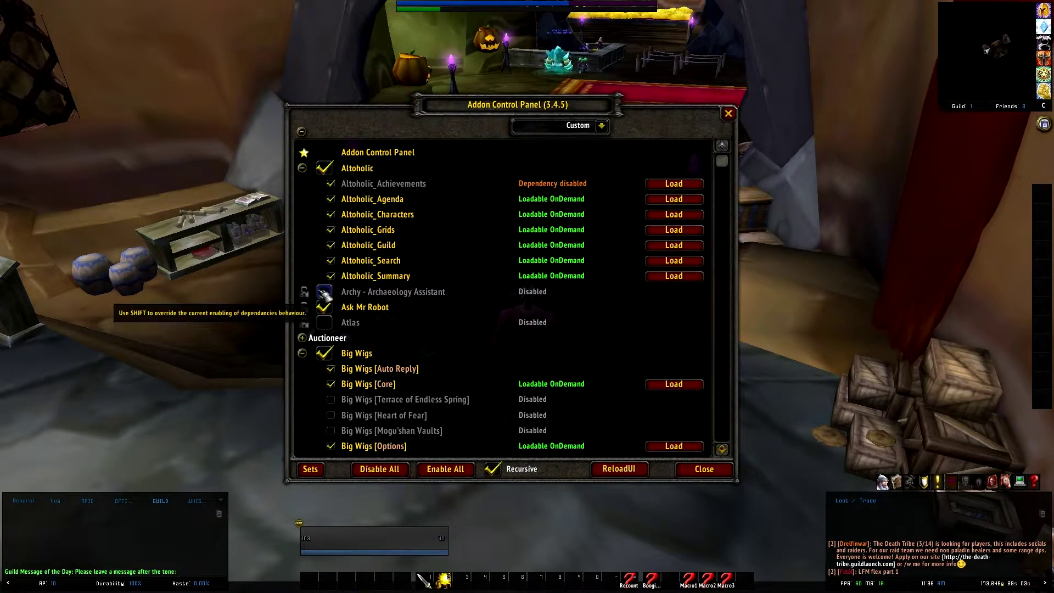
left_click(323, 294)
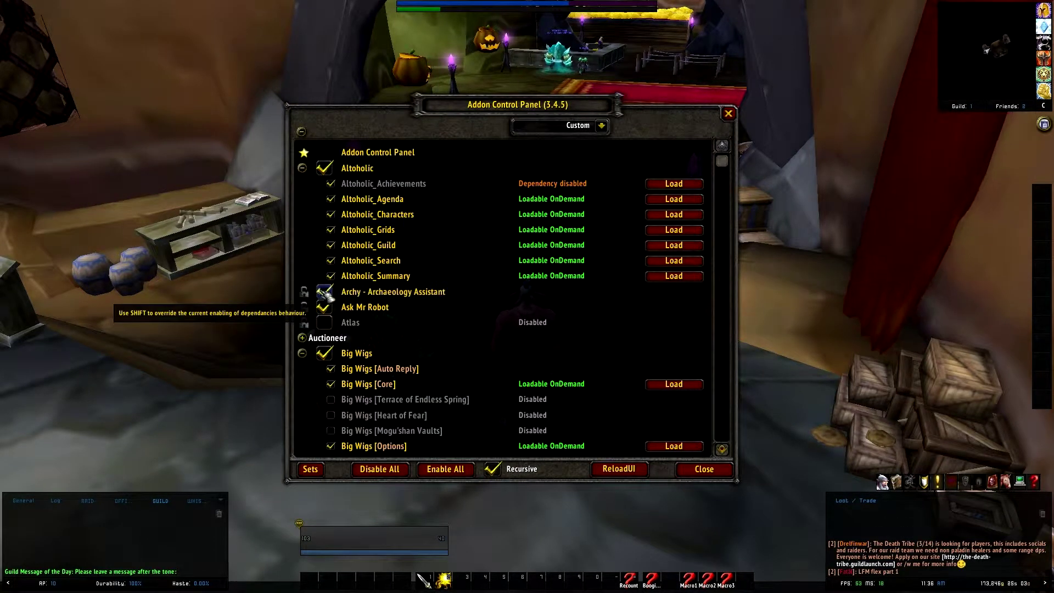
left_click(637, 477)
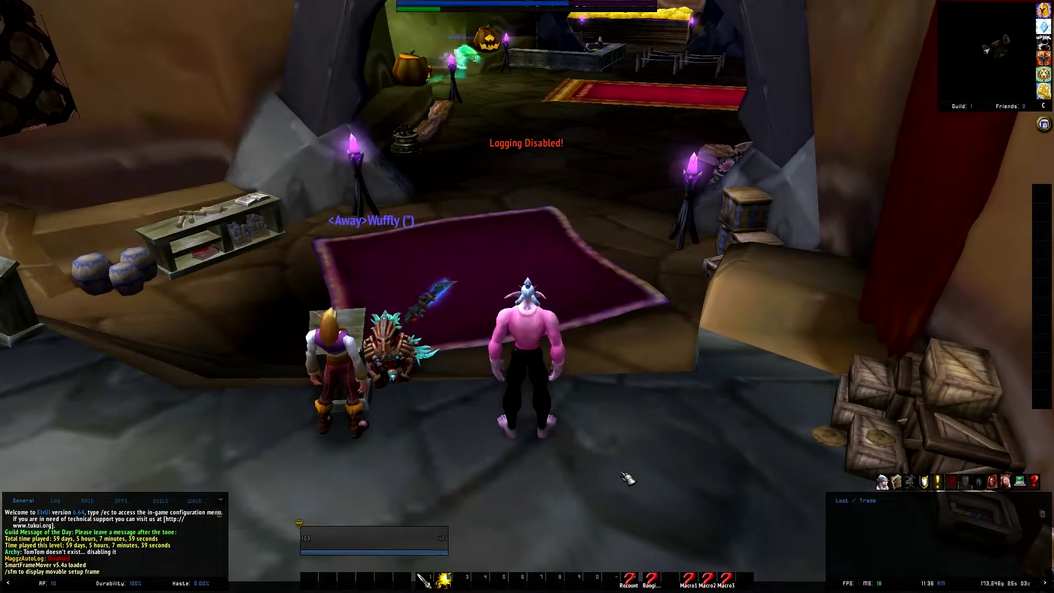
Step: Untick Archy - Archaeology Assistant in the Addon Control Panel so it shows 'Disabled on reloadUI'
key("Escape")
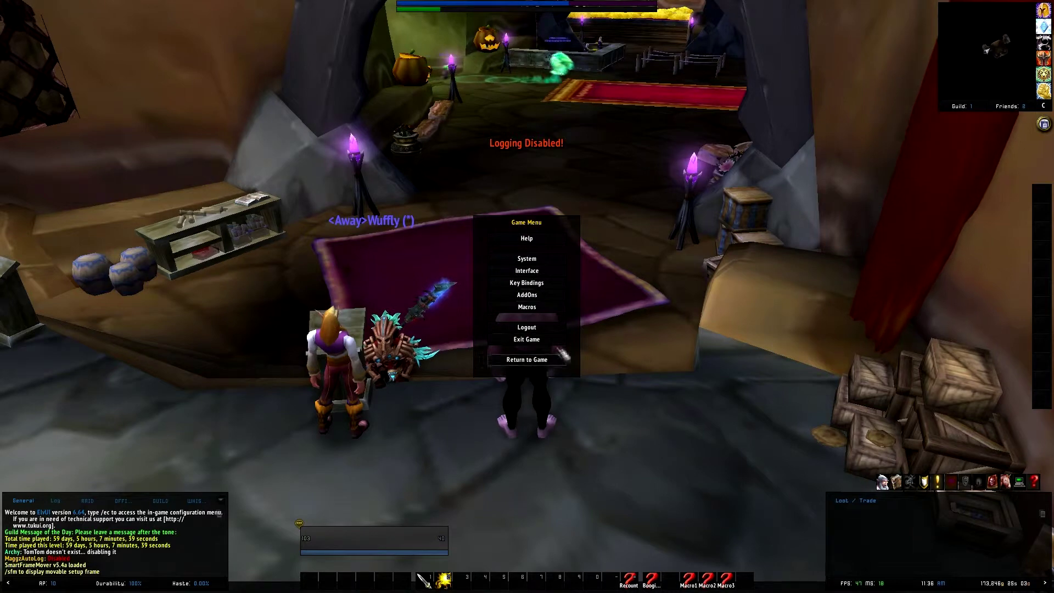
left_click(535, 295)
left_click(406, 295)
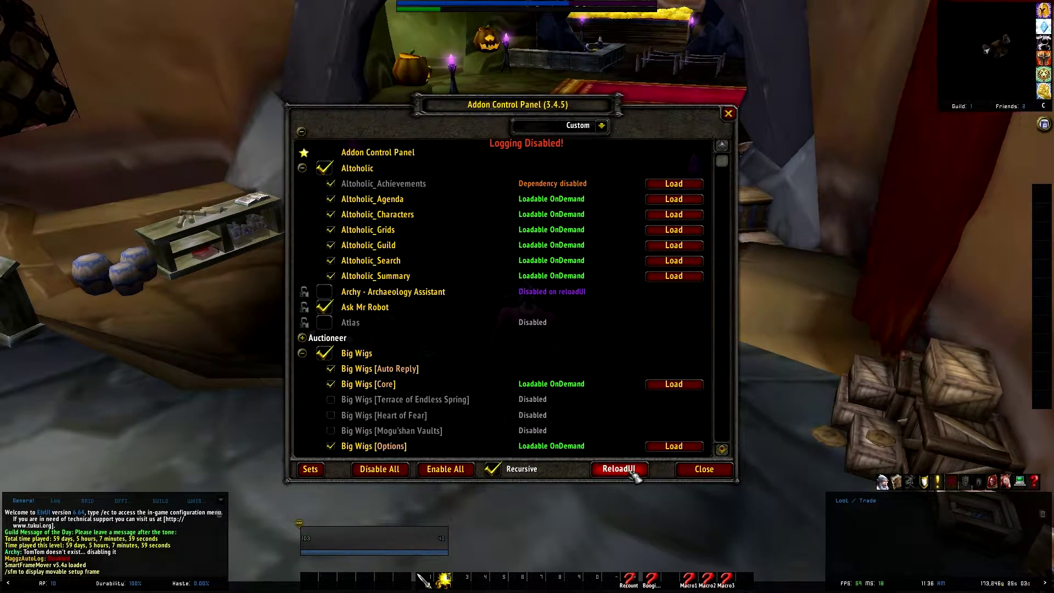
mouse_move(566, 293)
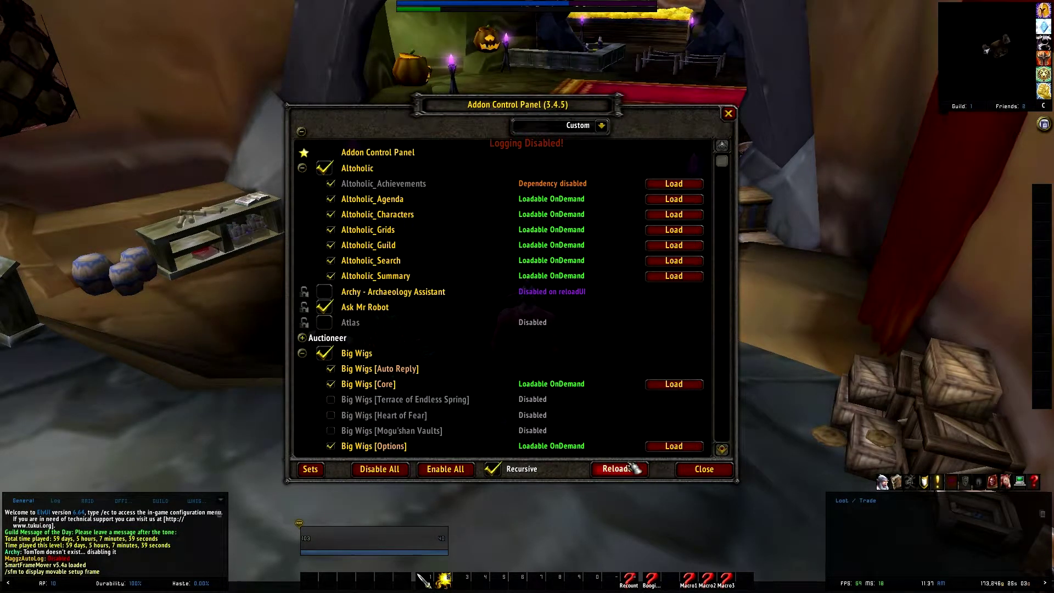
Step: Rename the unused addon Set 6 to 'AuctionHouseALT' from the Sets list
left_click(310, 469)
mouse_move(335, 296)
mouse_move(324, 375)
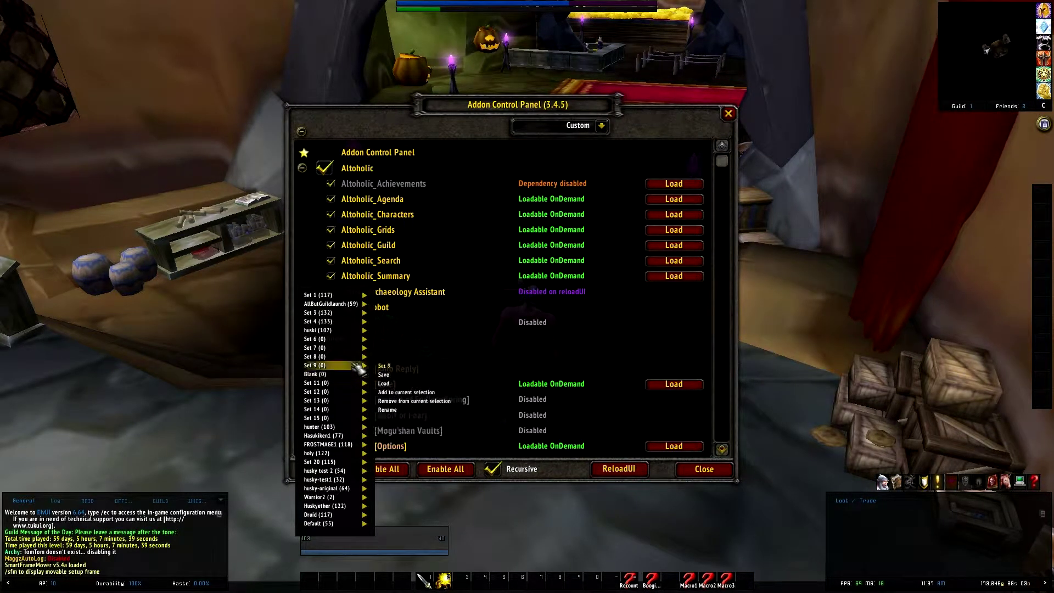
mouse_move(362, 420)
mouse_move(351, 341)
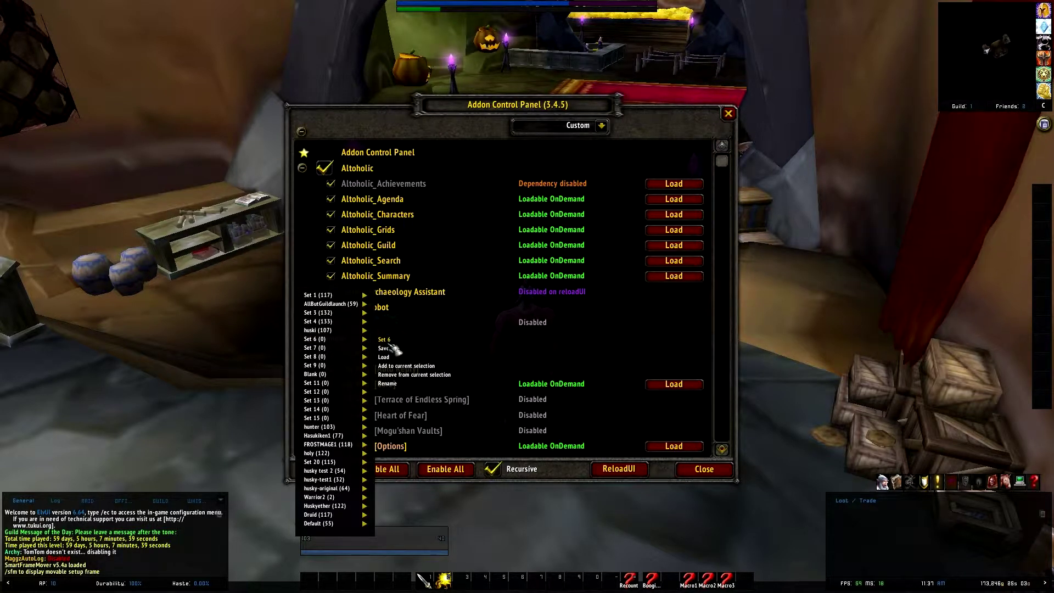
left_click(394, 384)
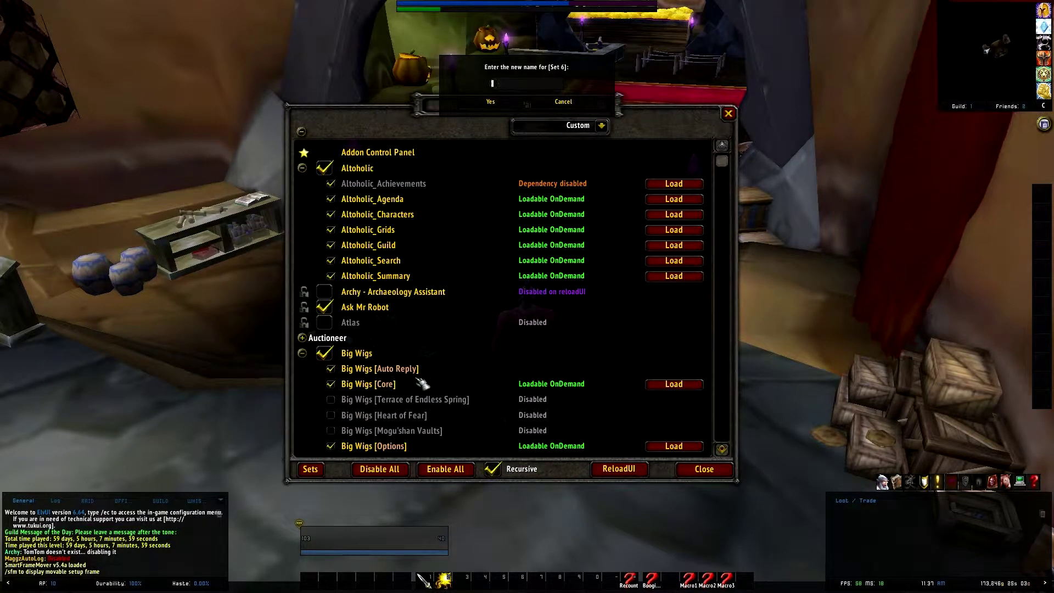
type("Au")
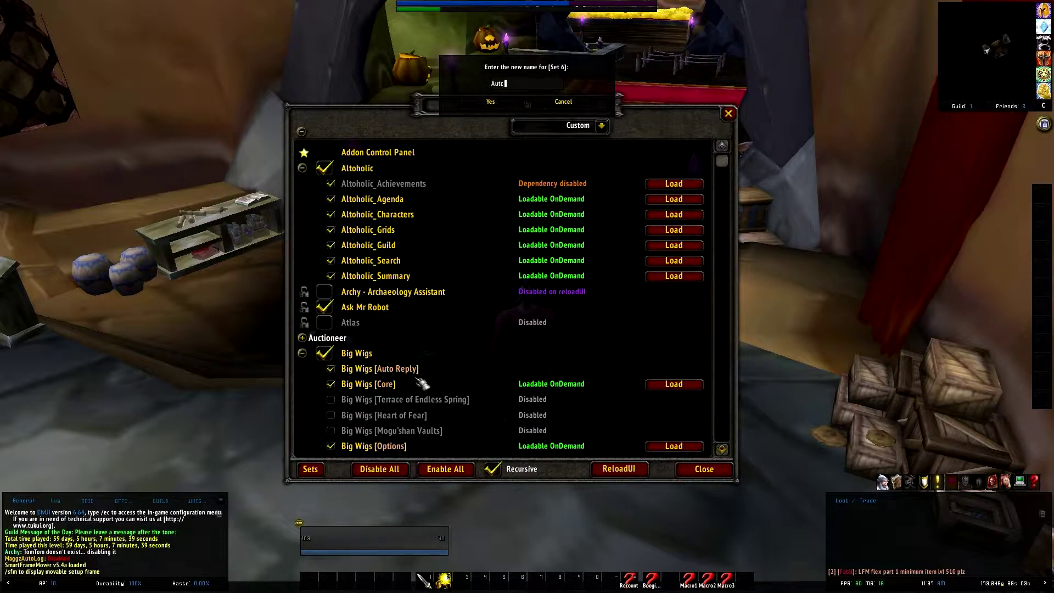
type("ctionHouseALT")
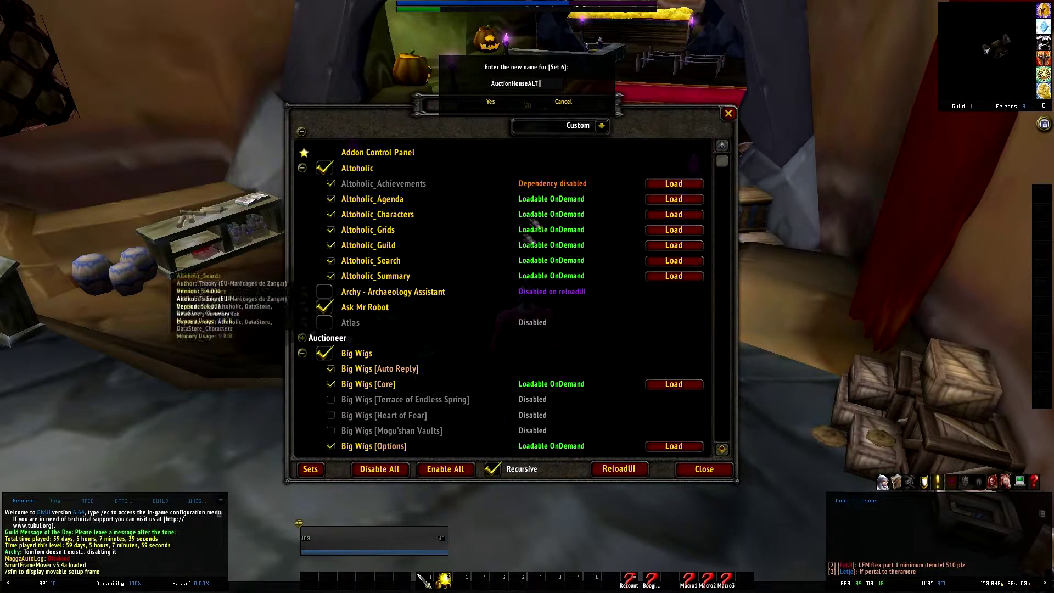
left_click(490, 102)
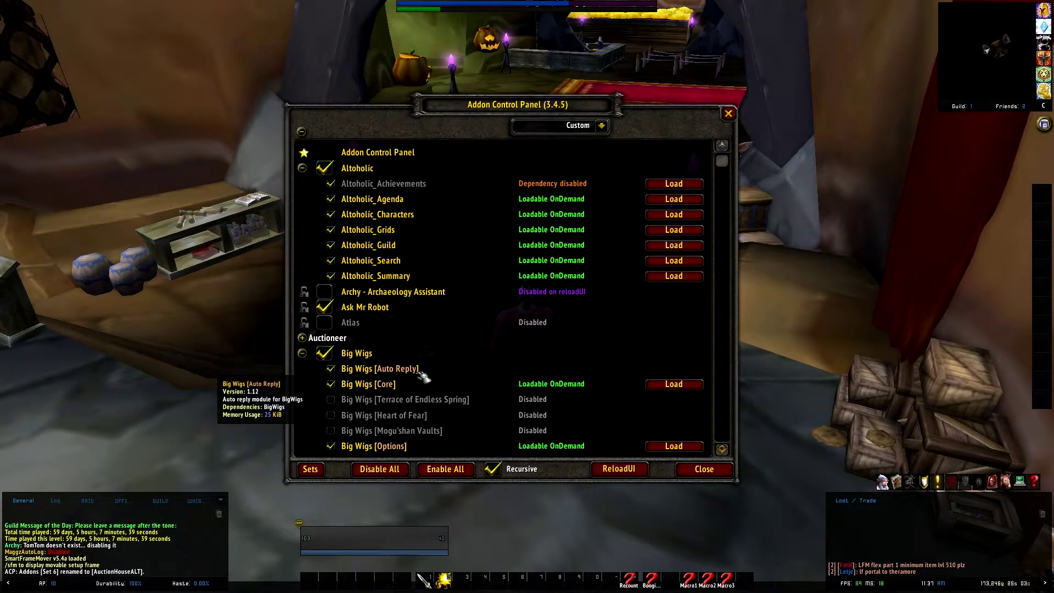
Step: Save the currently enabled addons into the AuctionHouseALT set and look through the addon list
left_click(310, 469)
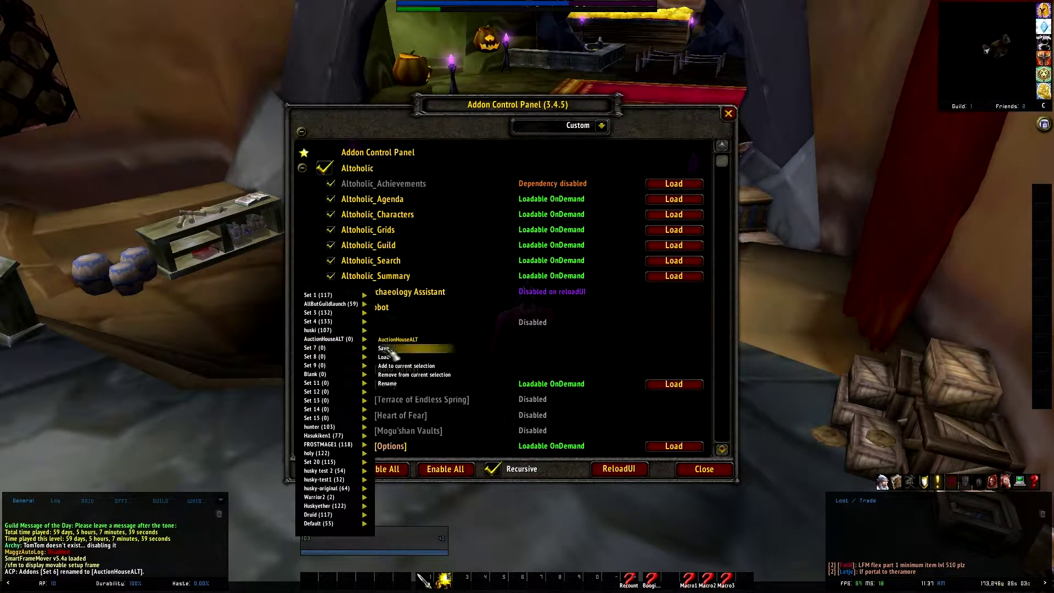
left_click(387, 349)
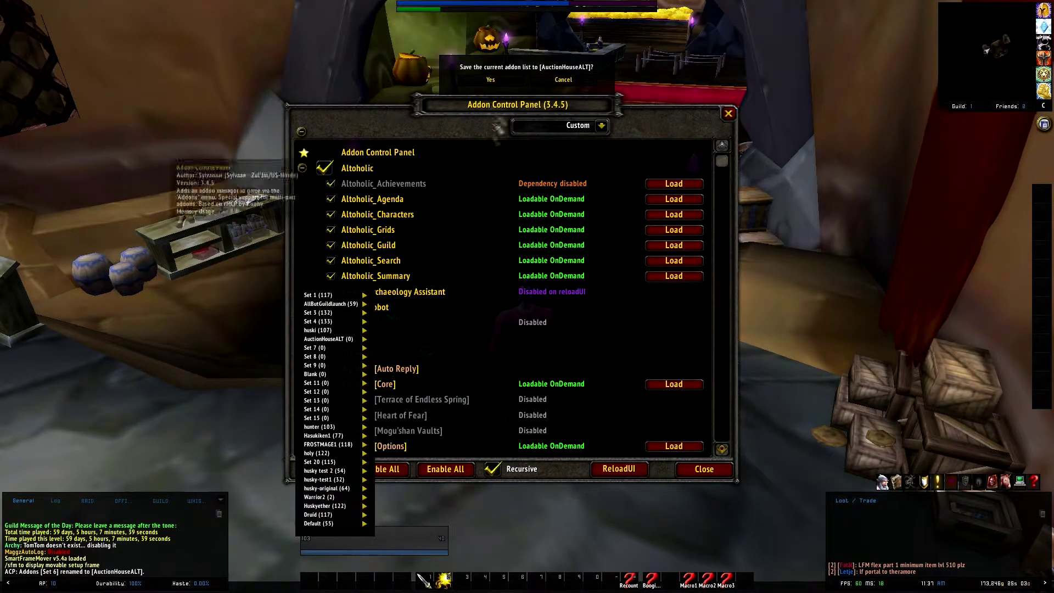
left_click(490, 81)
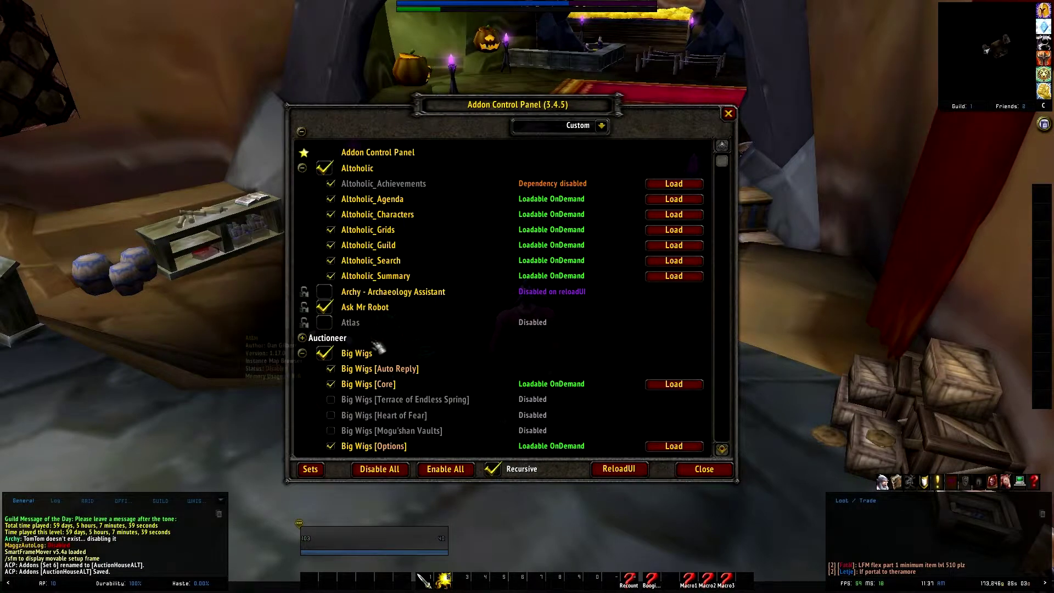
scroll(579, 380, "down", 5)
scroll(579, 380, "down", 10)
scroll(579, 379, "up", 20)
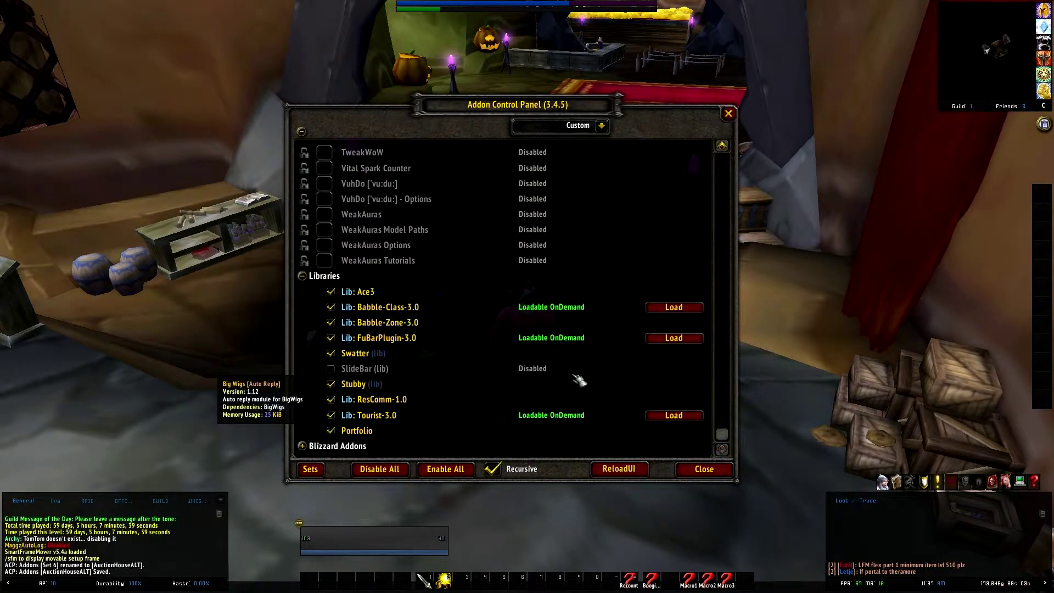
scroll(578, 376, "up", 3)
scroll(578, 376, "down", 12)
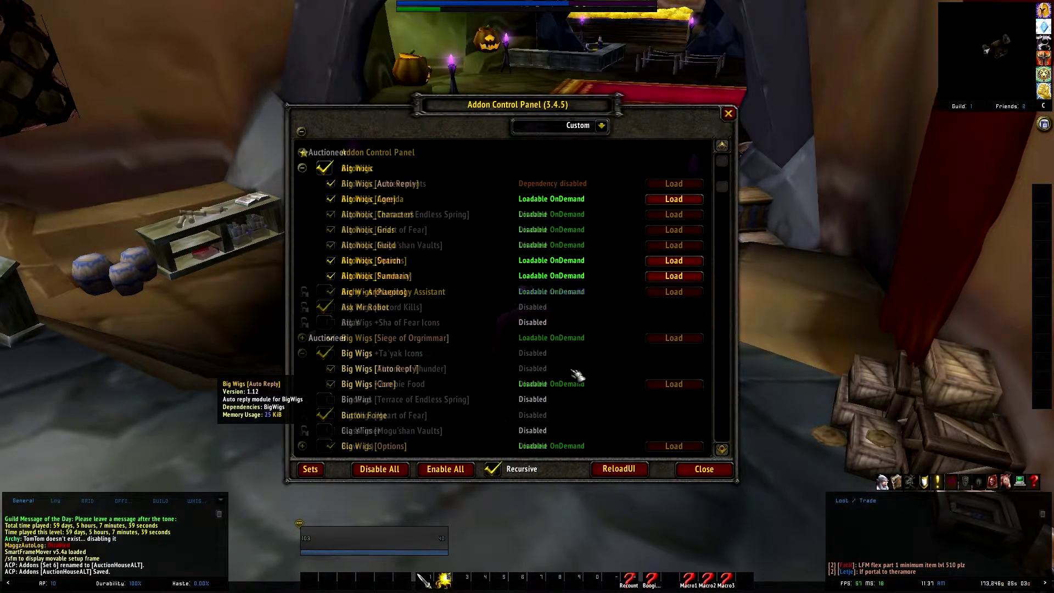
scroll(578, 376, "down", 20)
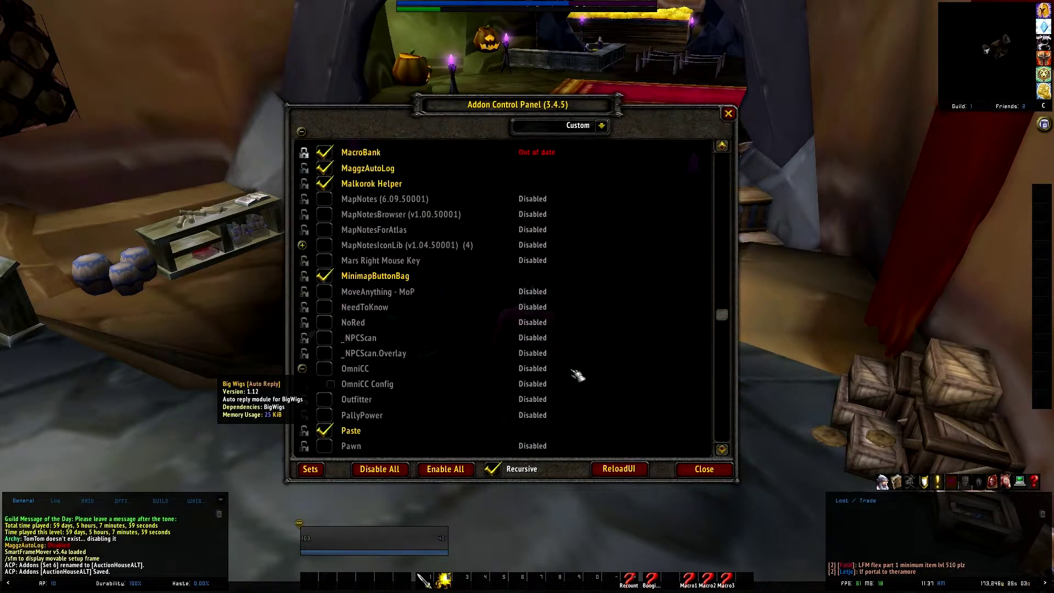
scroll(577, 376, "down", 15)
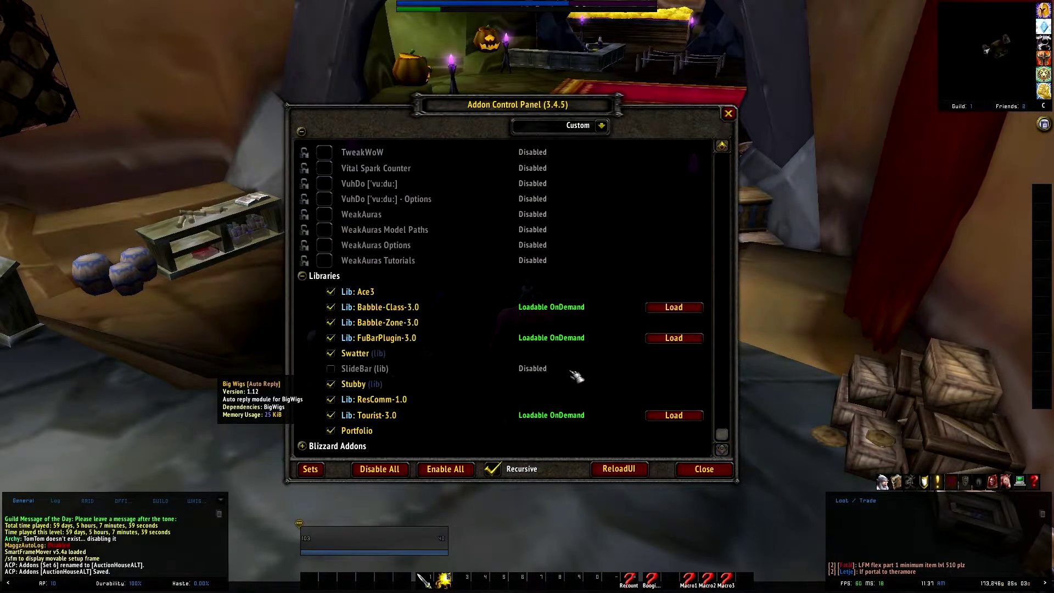
scroll(577, 376, "up", 20)
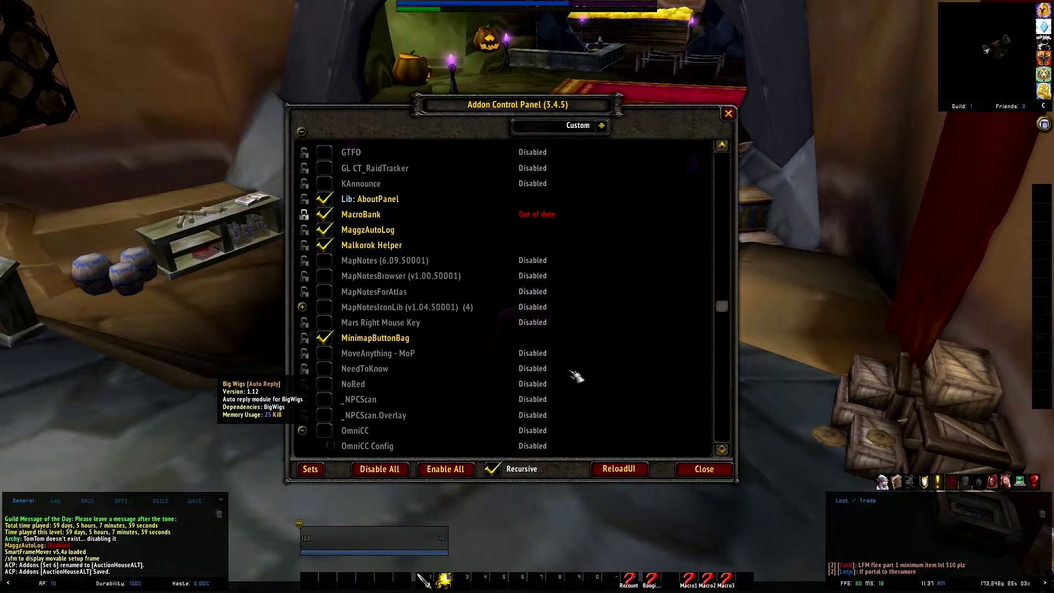
Step: Load the Blank addon set so all addons except the control panel read 'Disabled on reloadUI'
left_click(310, 469)
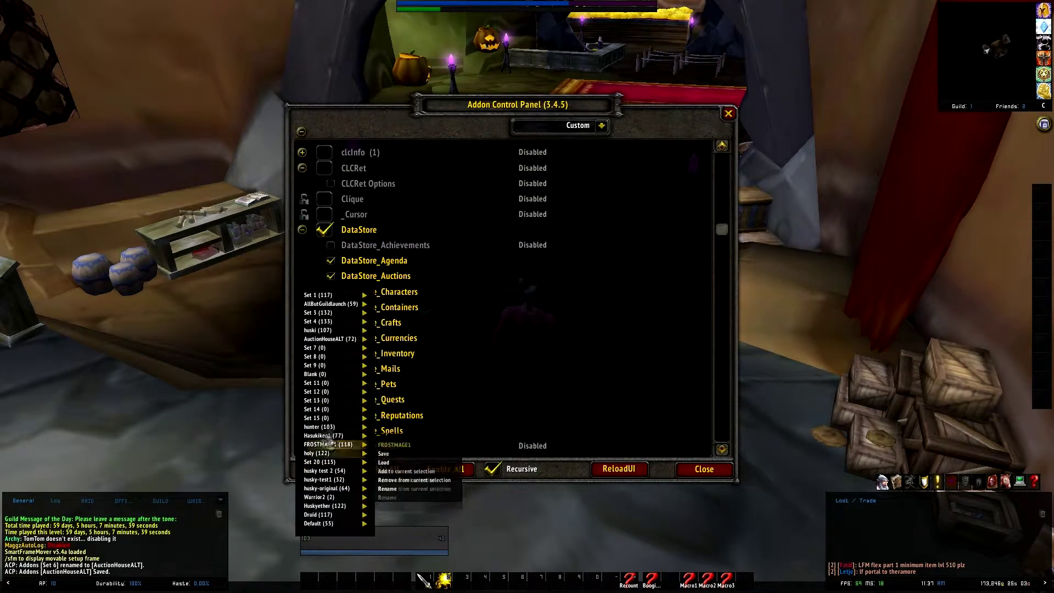
mouse_move(348, 340)
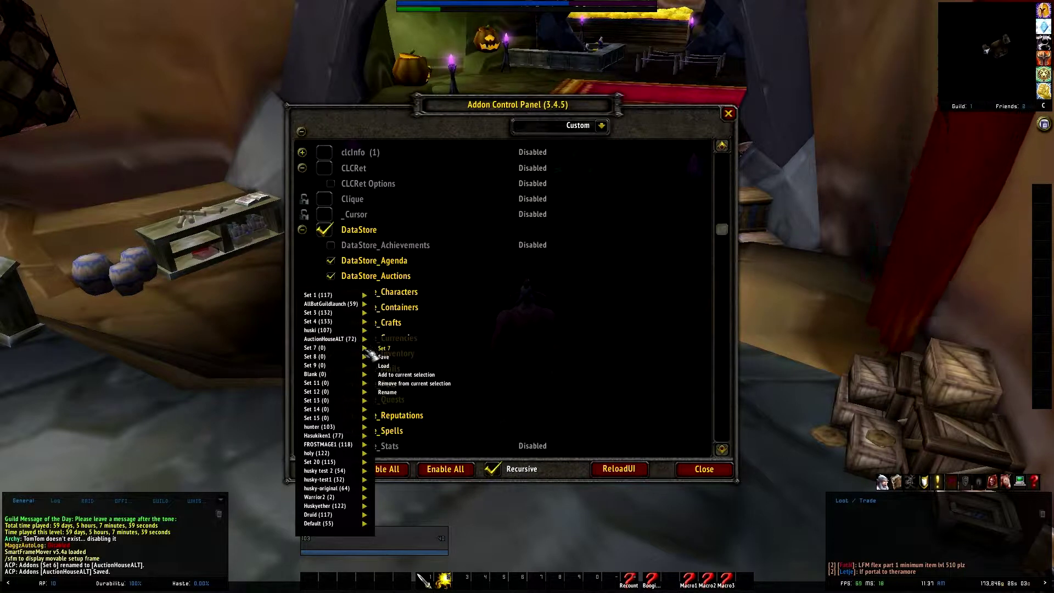
mouse_move(368, 376)
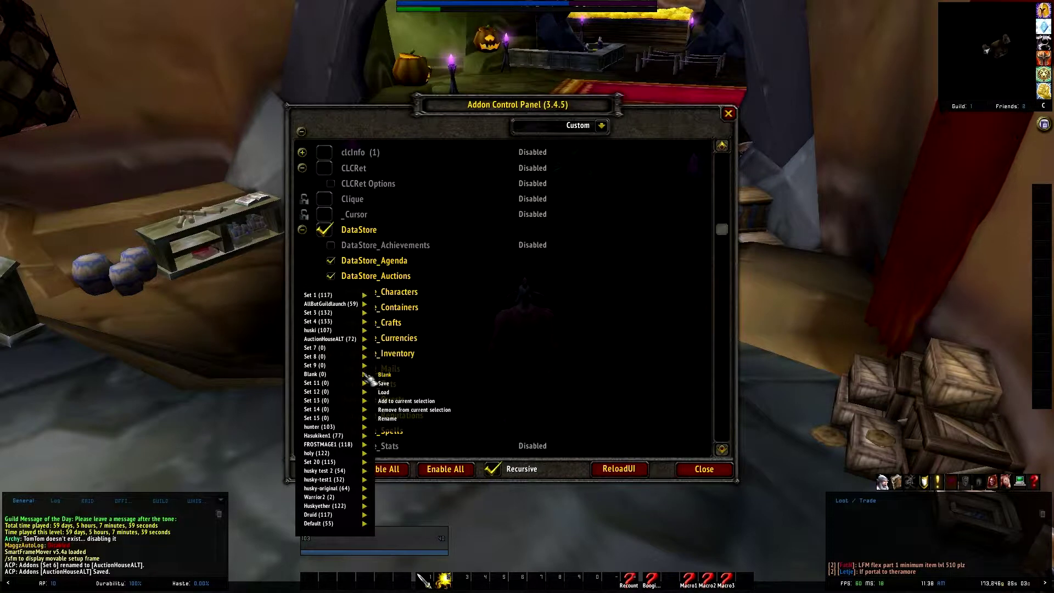
left_click(391, 393)
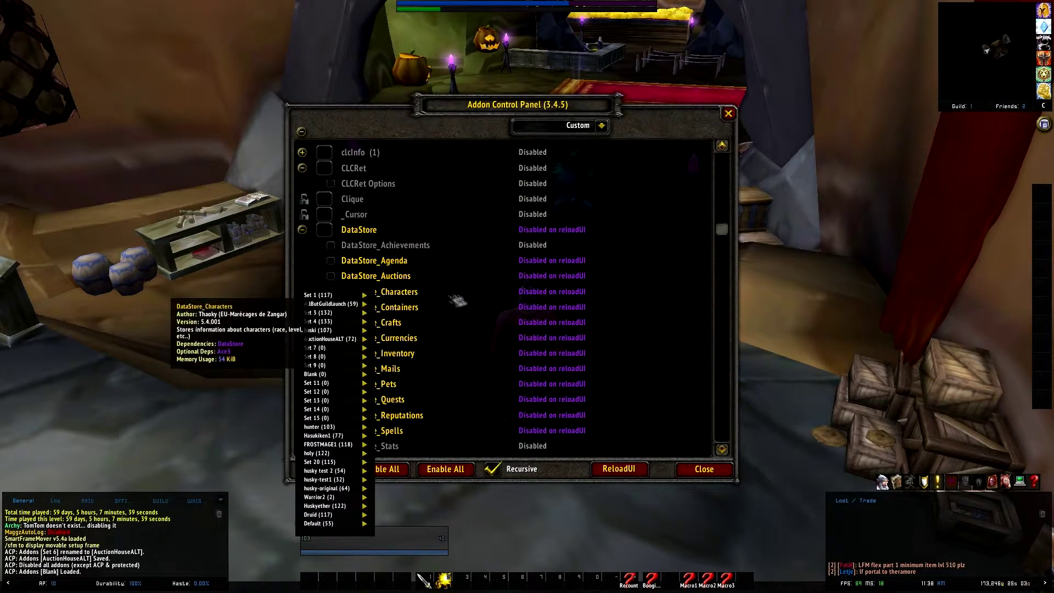
scroll(478, 292, "down", 15)
scroll(476, 296, "down", 15)
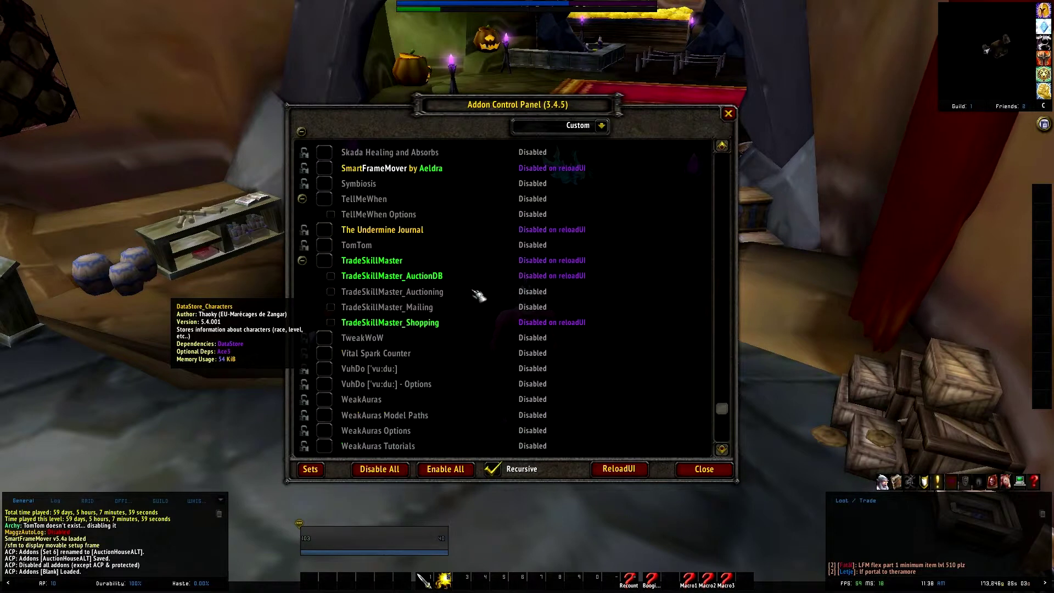
left_click_drag(735, 438, 723, 163)
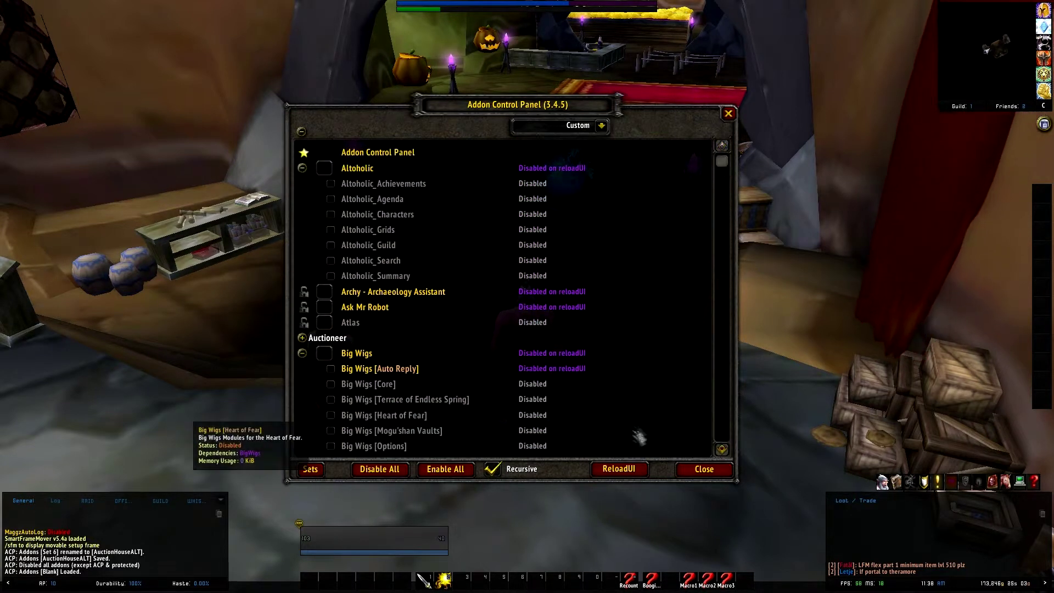
Step: Reload the UI from the Addon Control Panel to apply the disabled addons
left_click(634, 470)
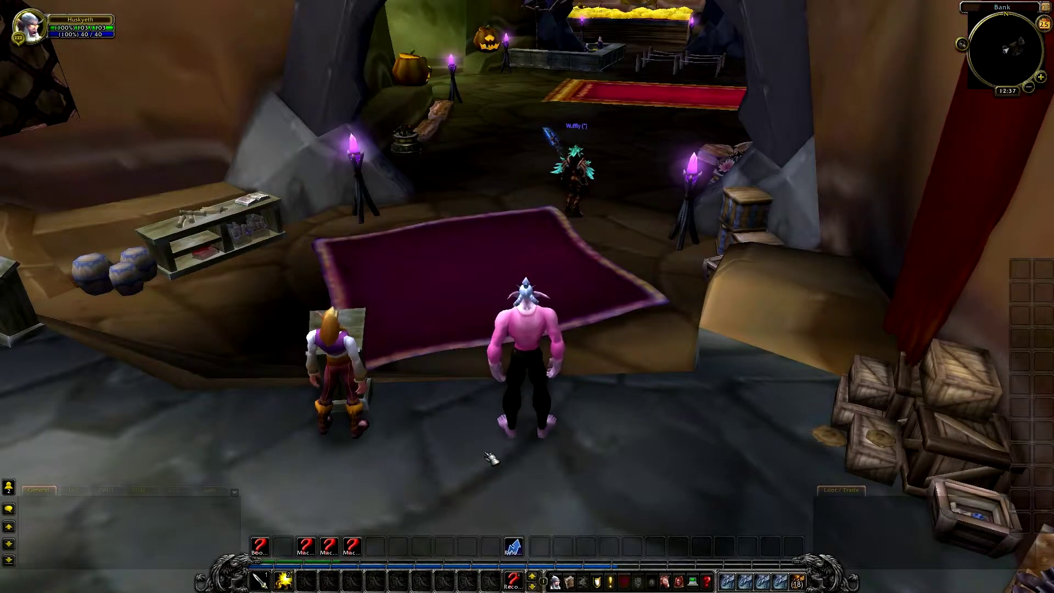
Step: Reopen the Addon Control Panel, check the addons read Disabled, and show the AuctionHouseALT set options
key("Escape")
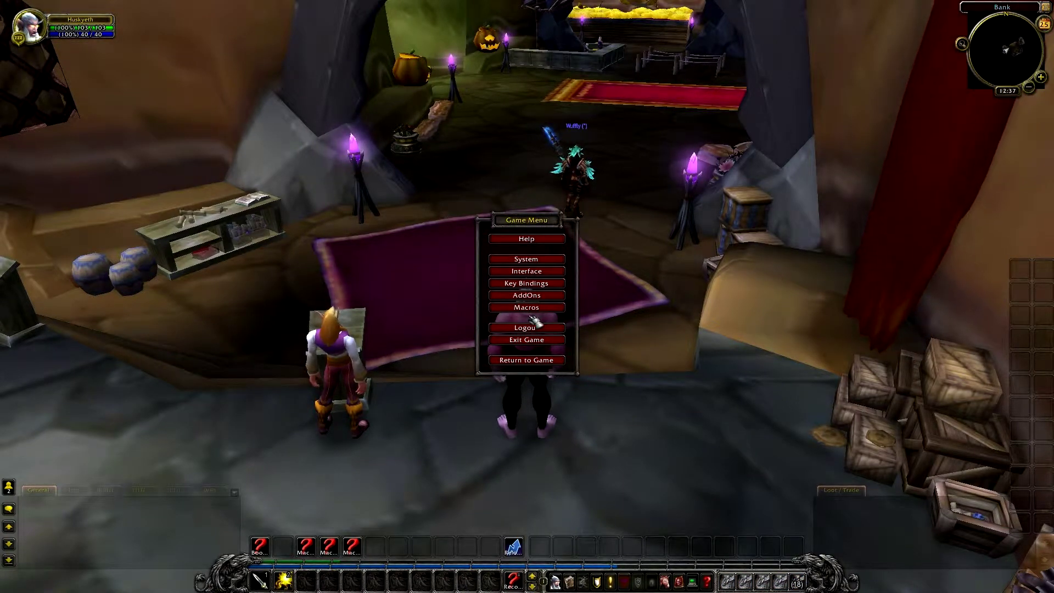
left_click(527, 295)
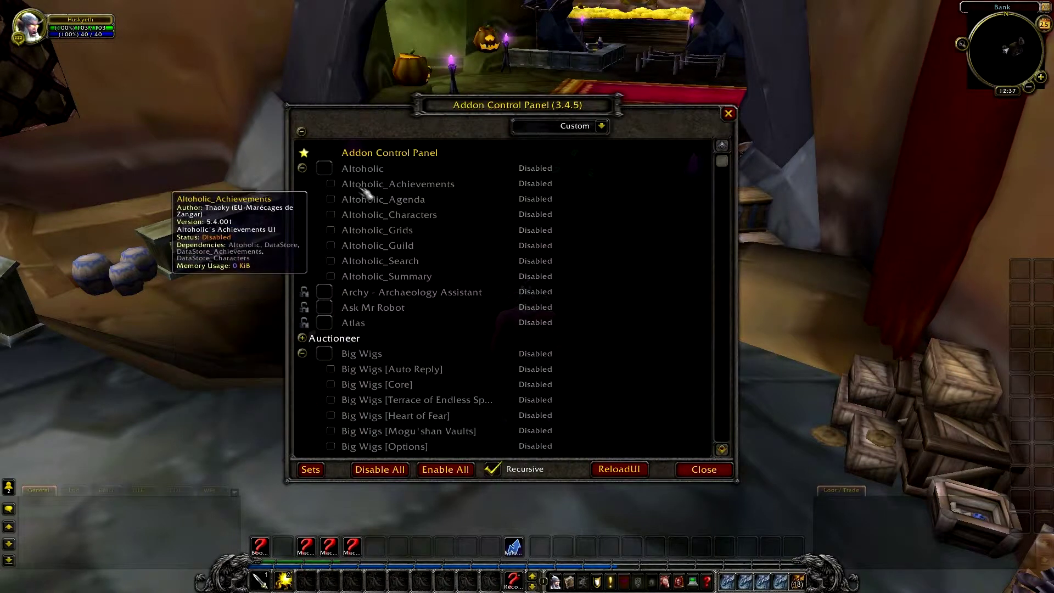
scroll(505, 383, "down", 10)
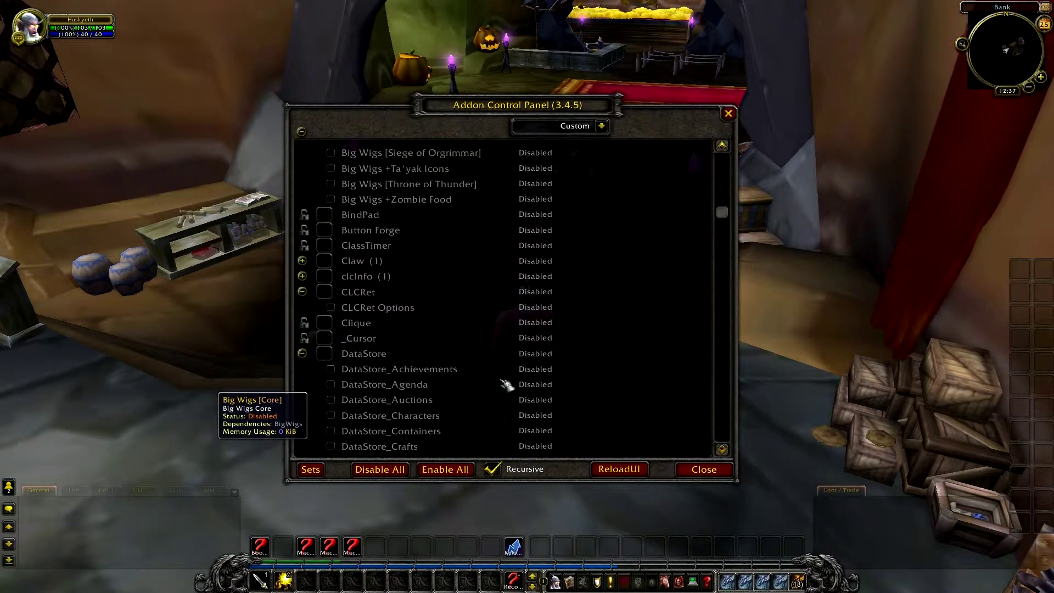
scroll(505, 384, "down", 4)
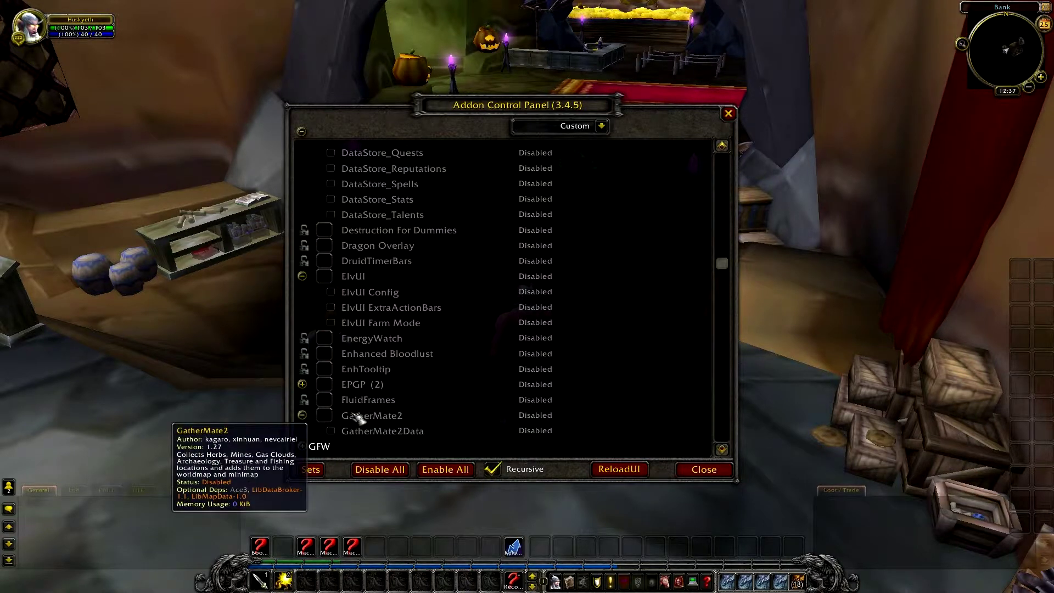
scroll(357, 417, "down", 4)
scroll(357, 418, "down", 7)
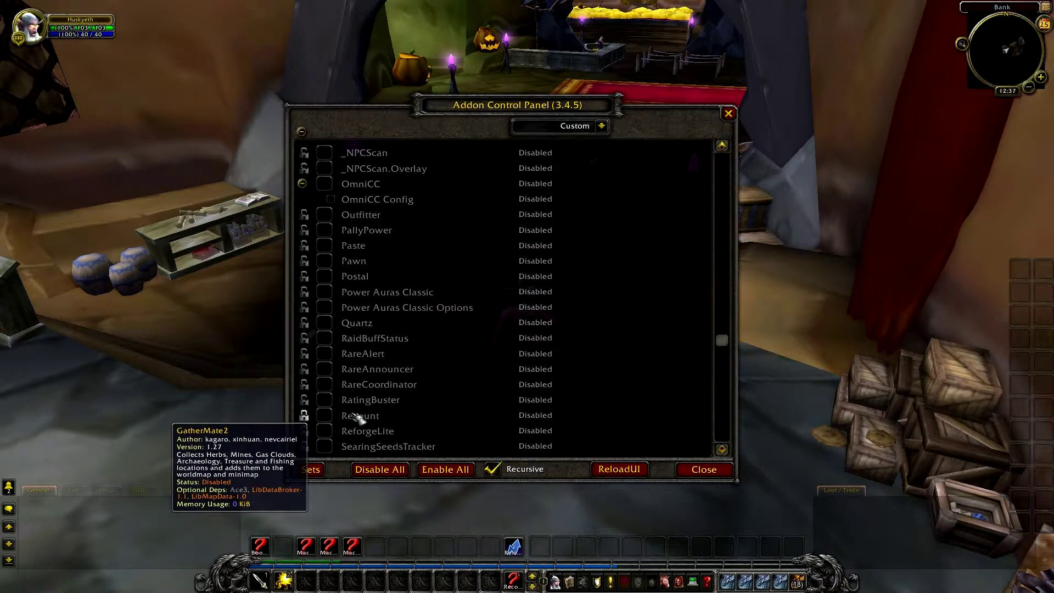
left_click(310, 469)
mouse_move(323, 471)
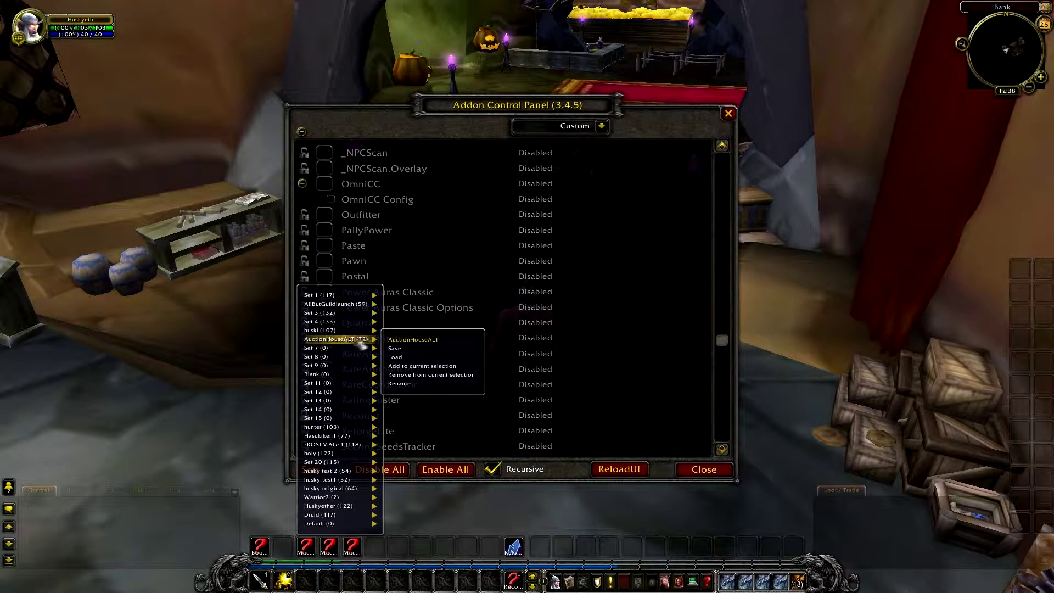
Step: Load the AuctionHouseALT set, reload the UI, then verify its addons are enabled and close the panel
left_click(397, 357)
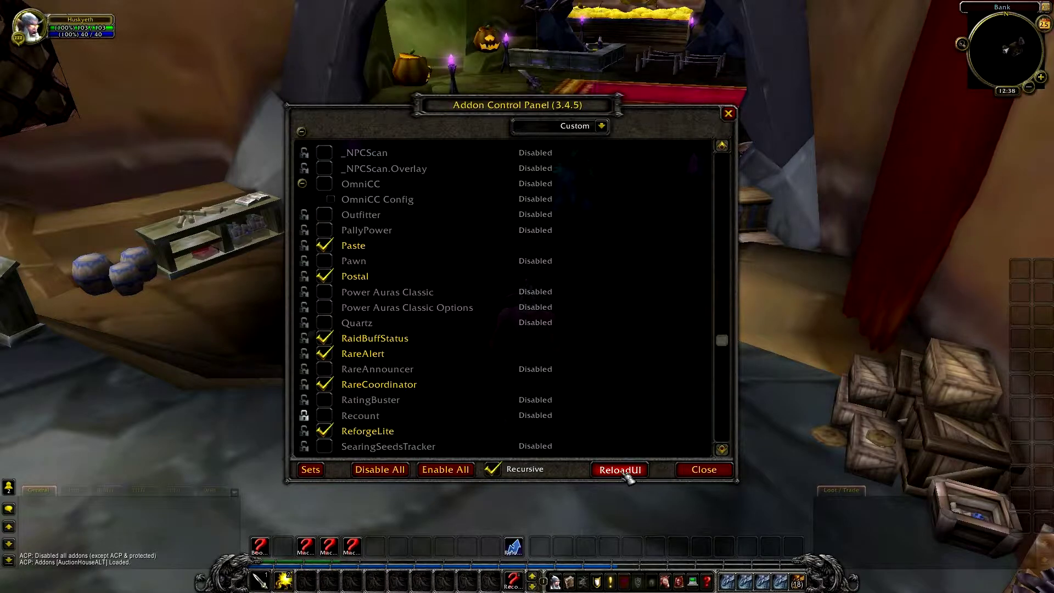
left_click(619, 469)
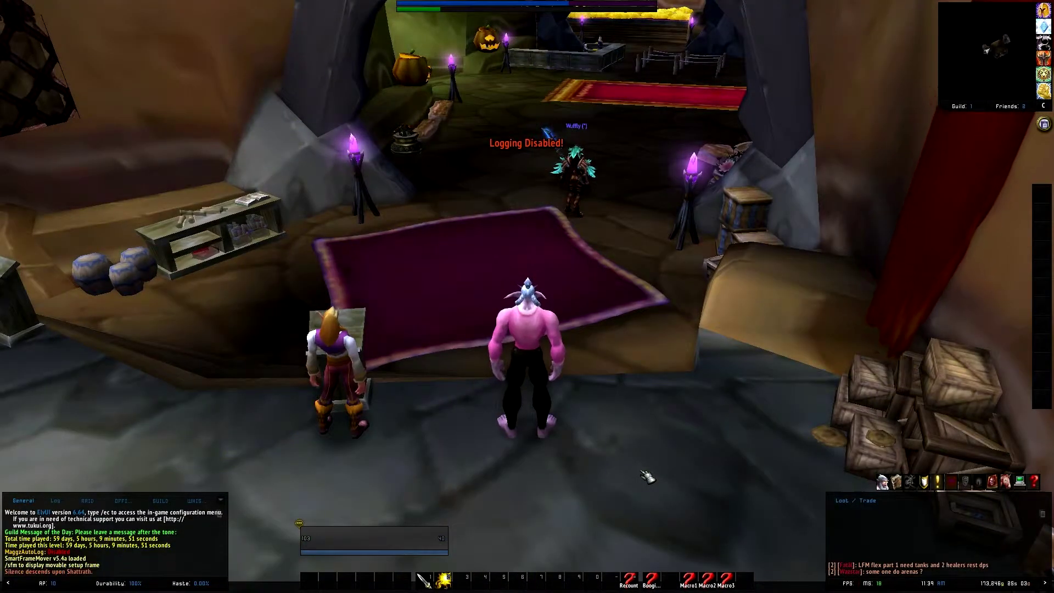
key("Escape")
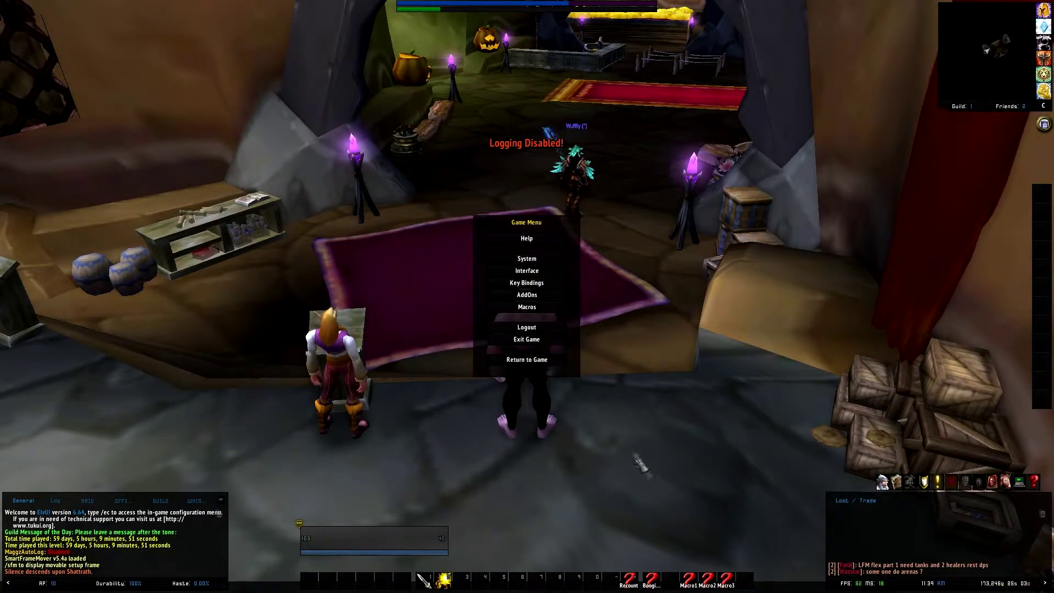
left_click(546, 297)
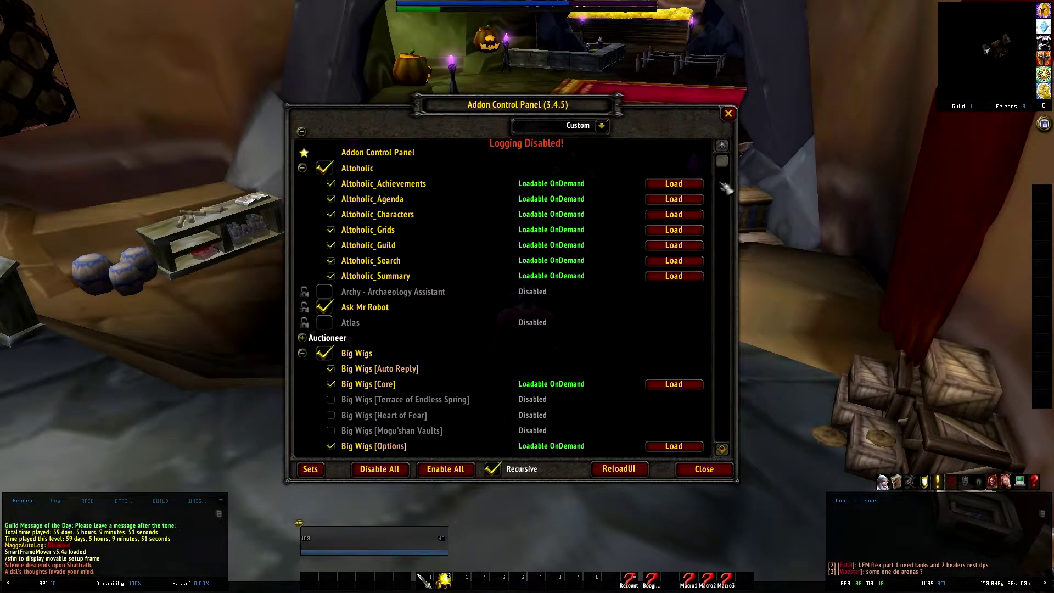
scroll(725, 176, "down", 2)
left_click_drag(728, 181, 724, 144)
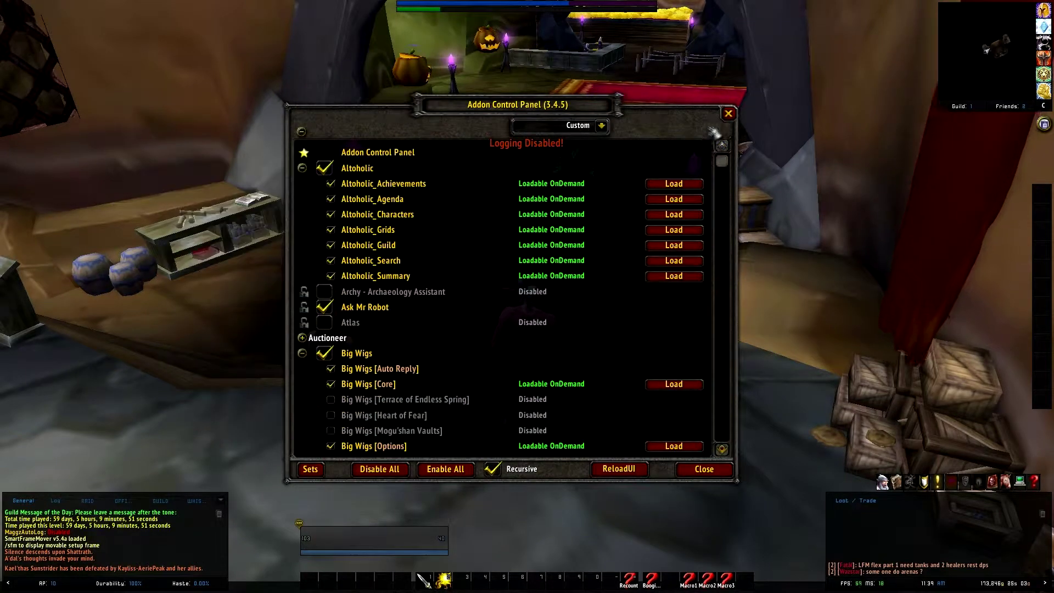
left_click(729, 114)
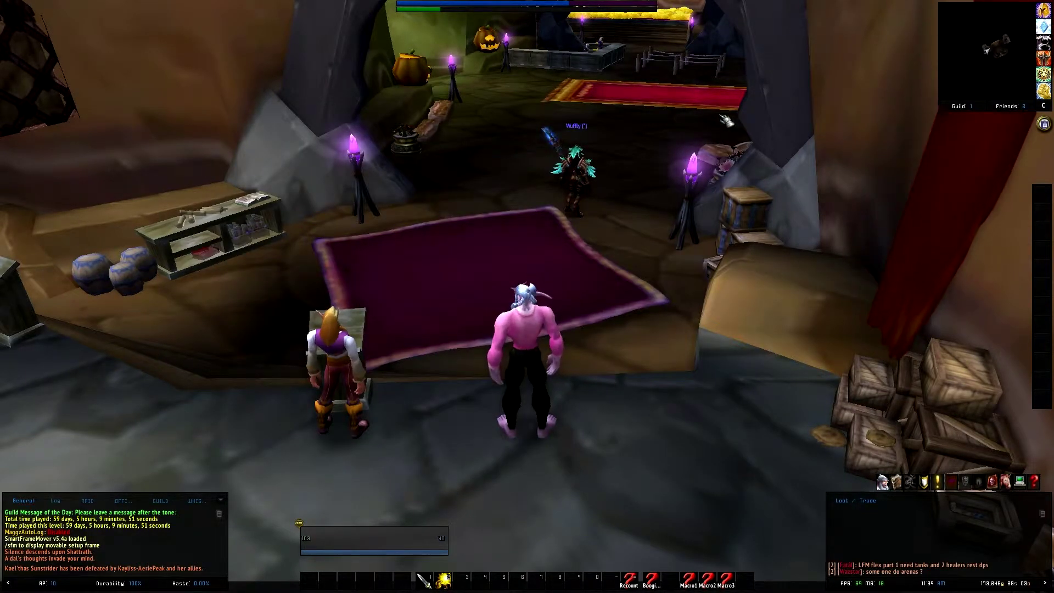
Step: Open the macro window with /macro and place the Reloadui macro on the action bar
type("/")
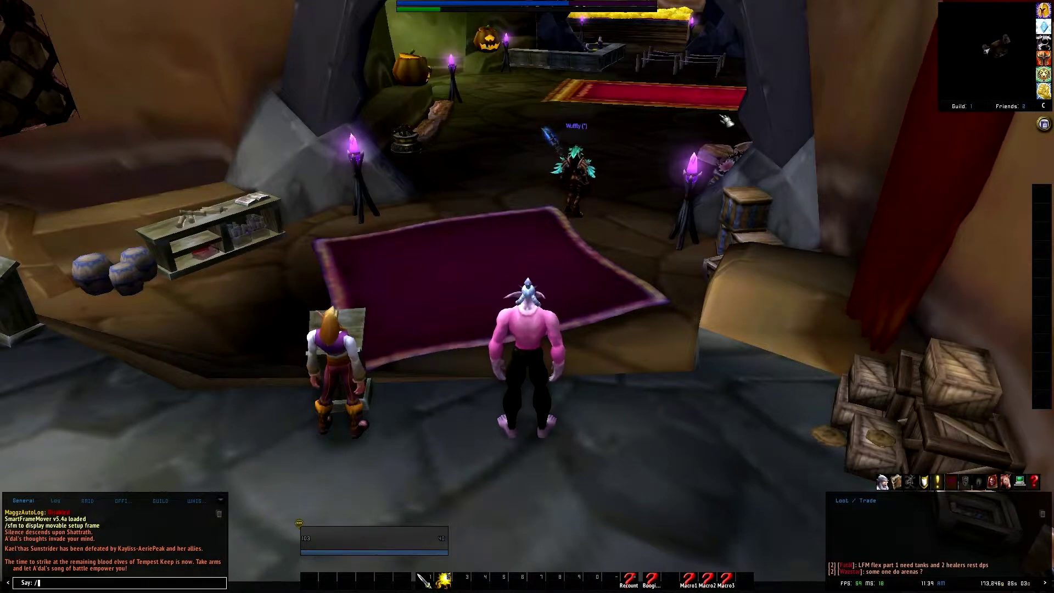
type("macro")
key("Return")
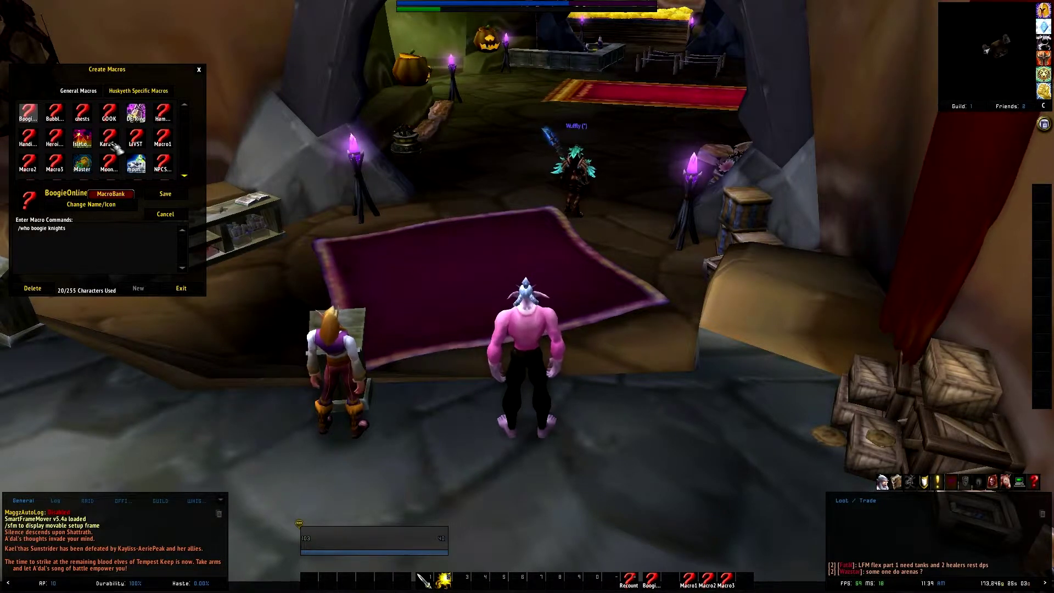
scroll(114, 147, "down", 1)
scroll(116, 149, "down", 1)
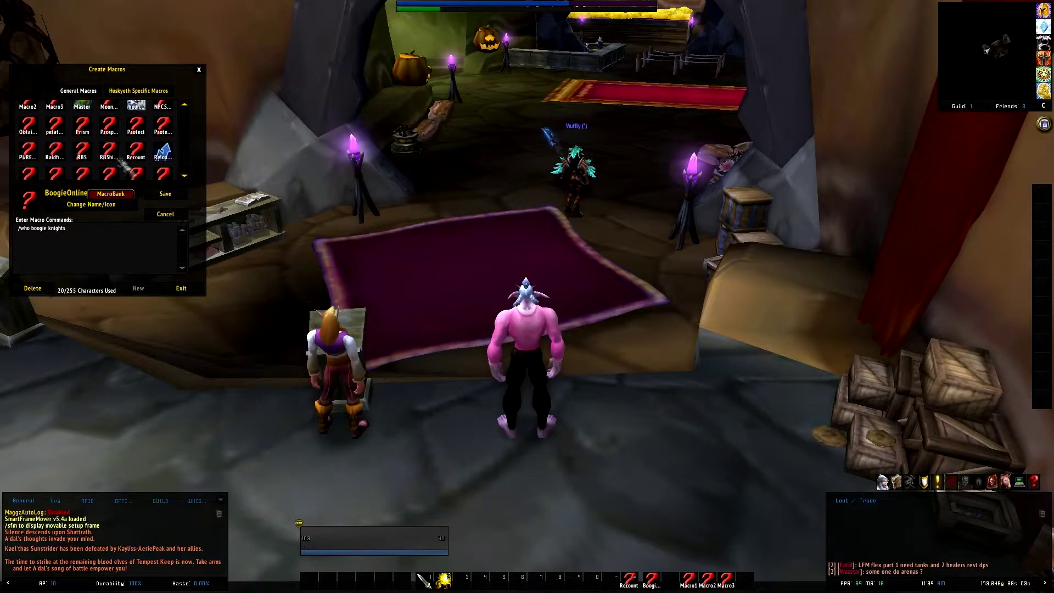
left_click(163, 151)
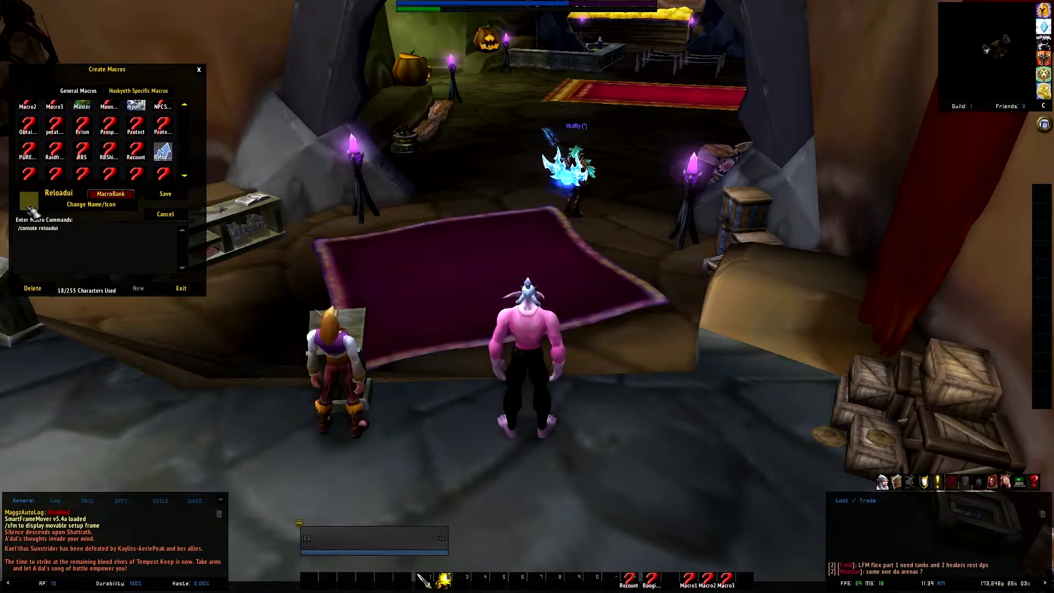
left_click_drag(30, 208, 55, 225)
left_click(745, 580)
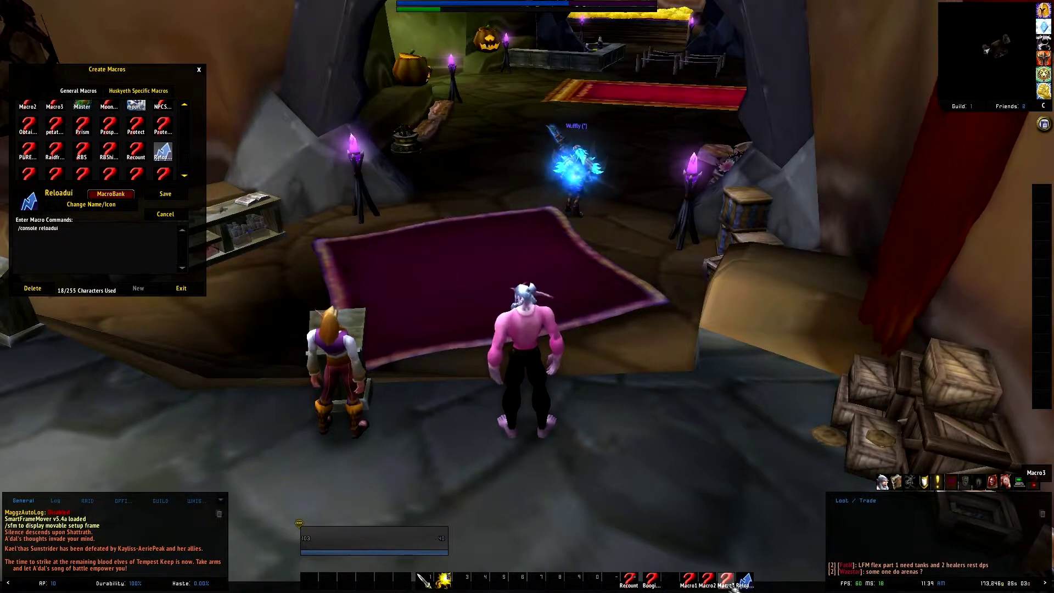
Step: Review the graphics console commands in Macro1, Macro2 and Macro3, then close the macro window
scroll(156, 164, "up", 2)
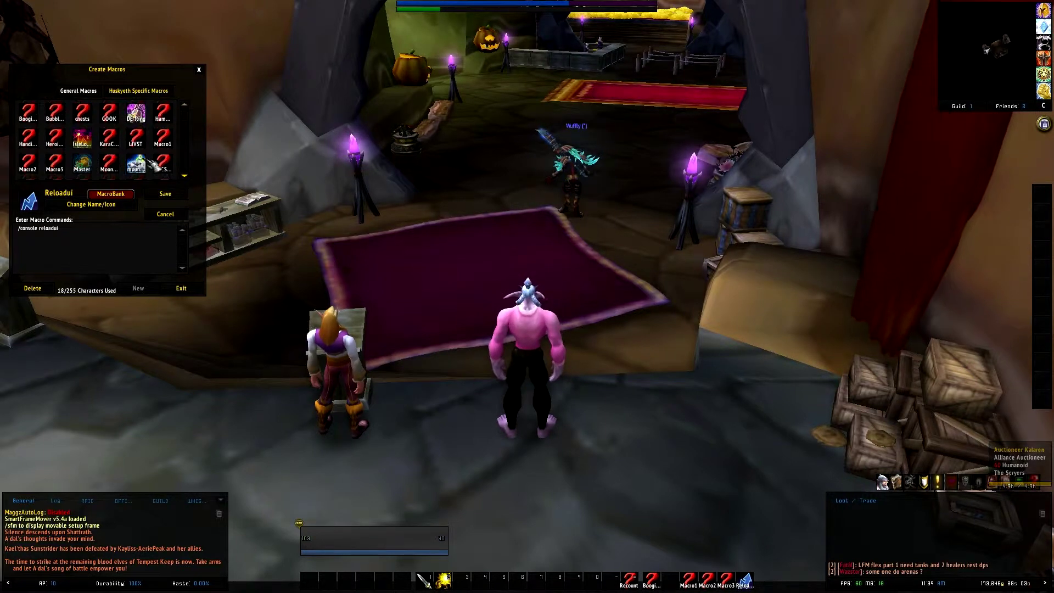
left_click(129, 93)
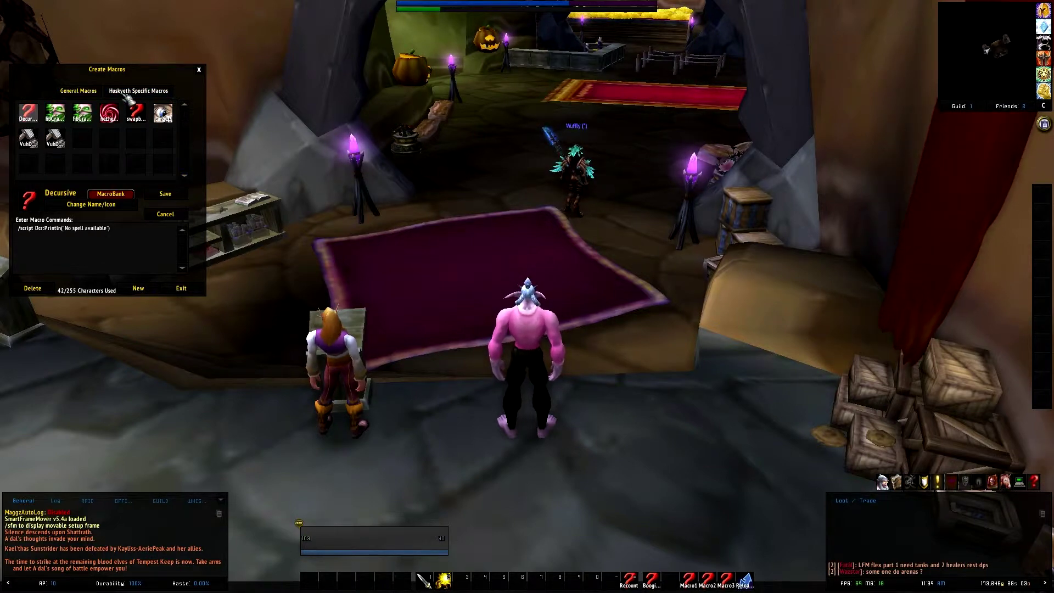
left_click(98, 93)
scroll(98, 111, "down", 5)
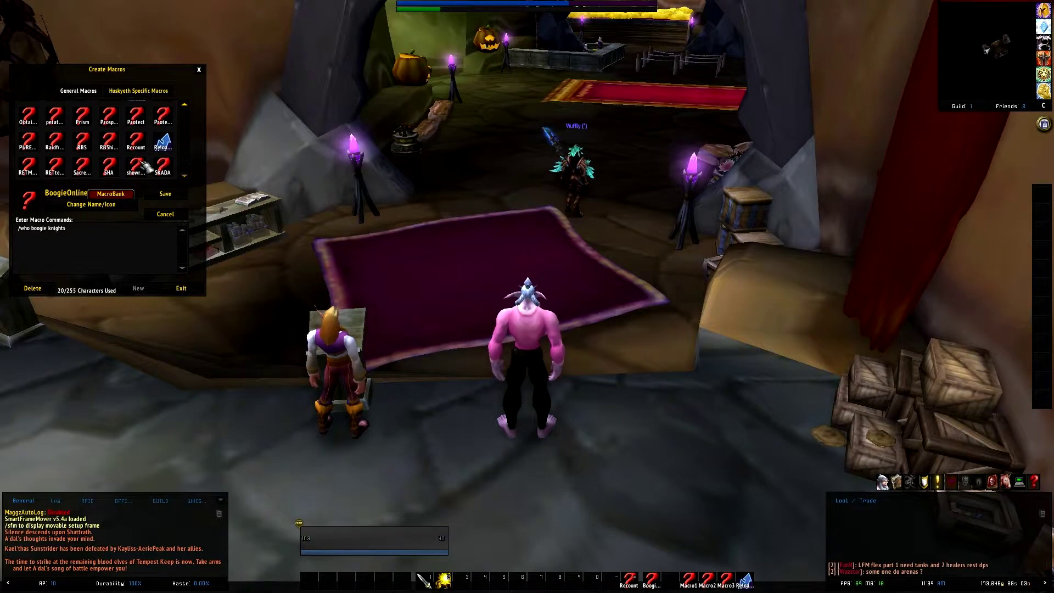
scroll(146, 165, "up", 5)
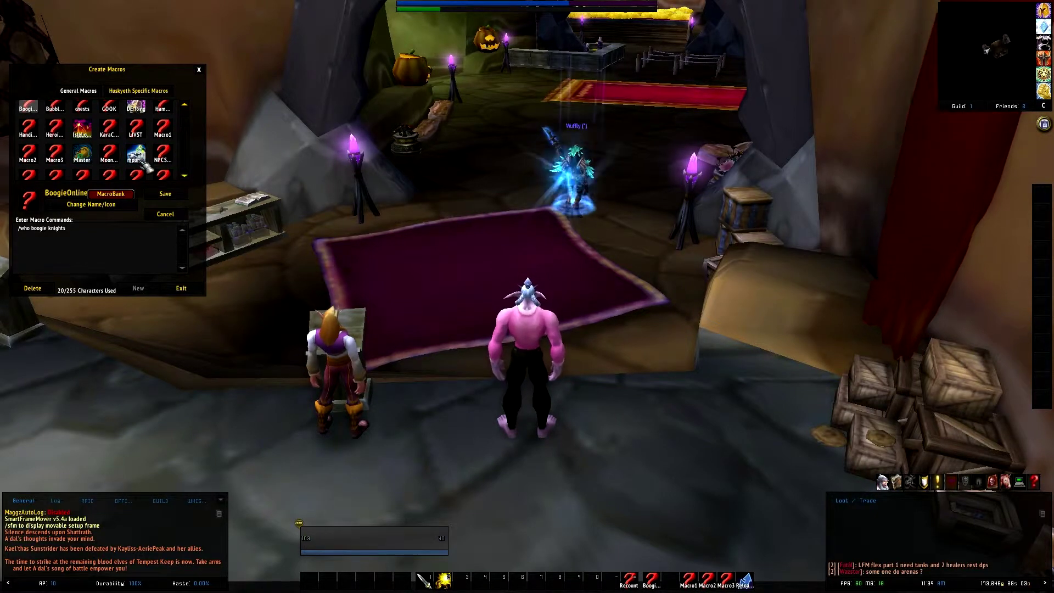
left_click(163, 130)
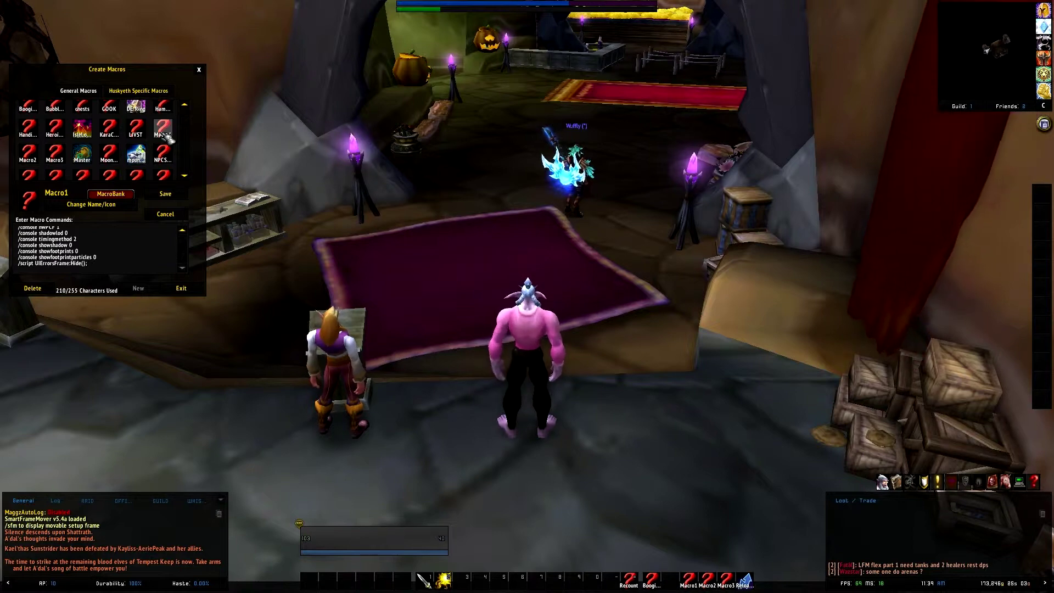
left_click(28, 154)
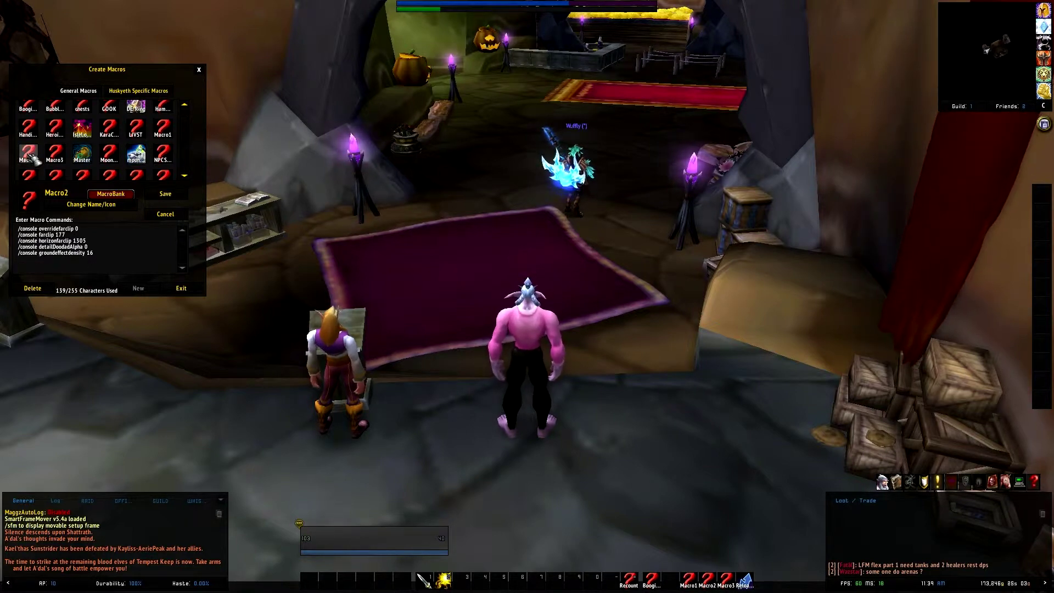
left_click(56, 154)
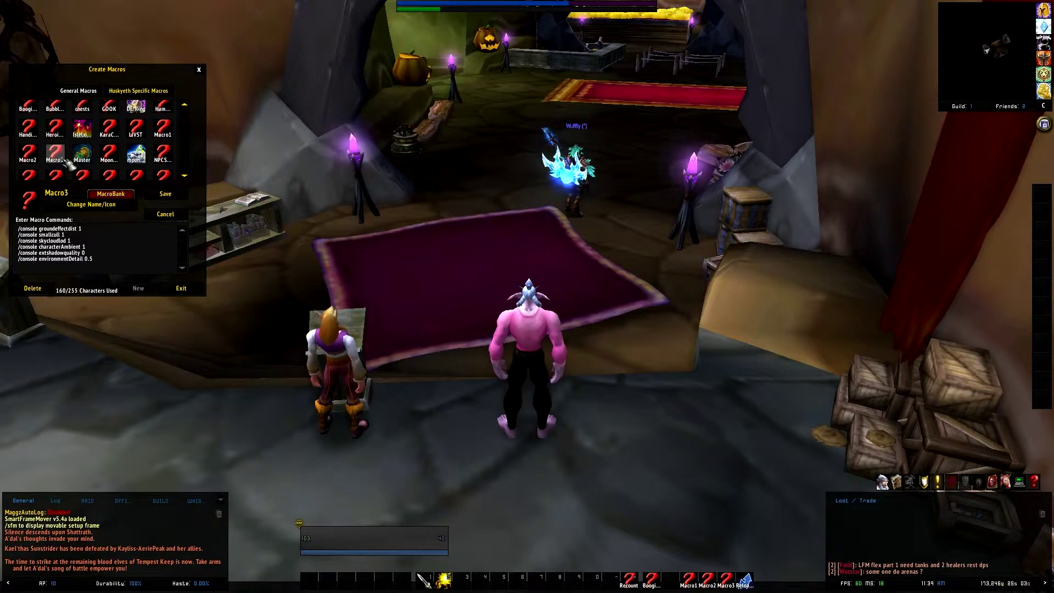
left_click(199, 70)
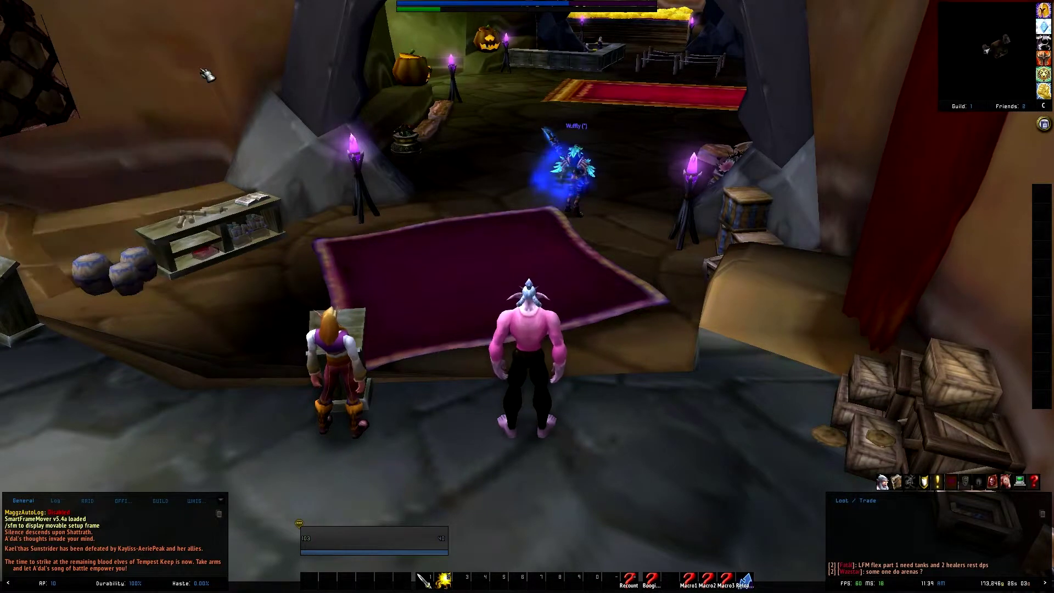
Step: Run the Macro2 and Macro3 graphics macros, then reload the UI with the Reloadui macro
left_click(708, 581)
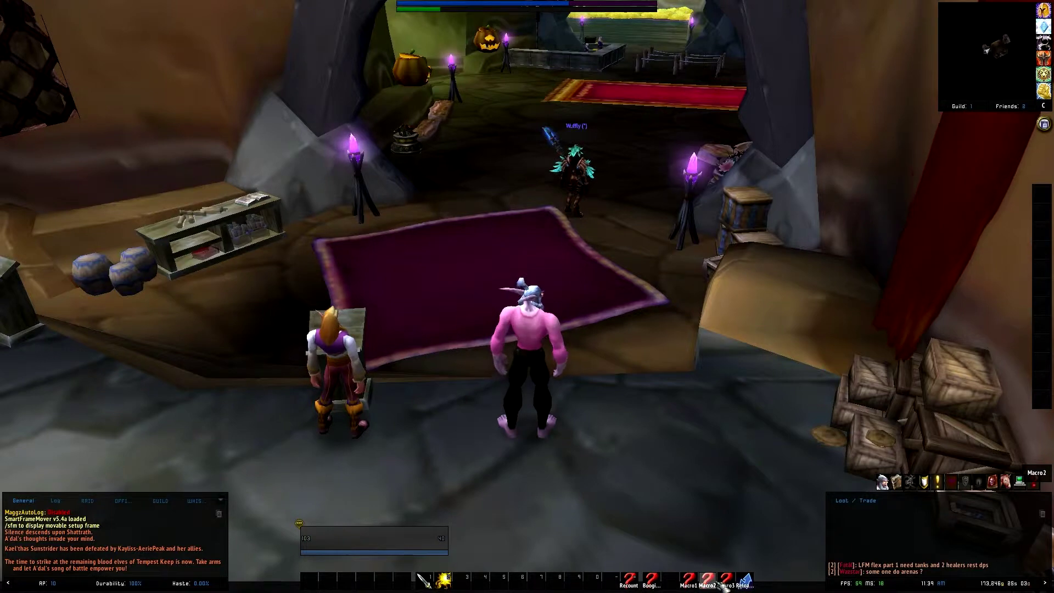
left_click(726, 580)
left_click_drag(717, 237, 718, 181)
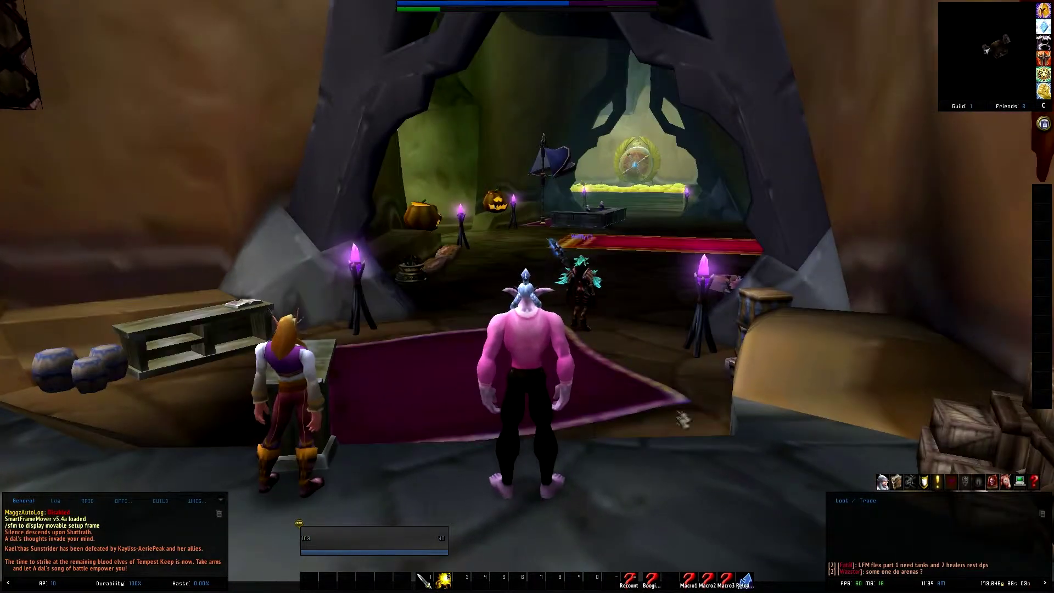
left_click(745, 580)
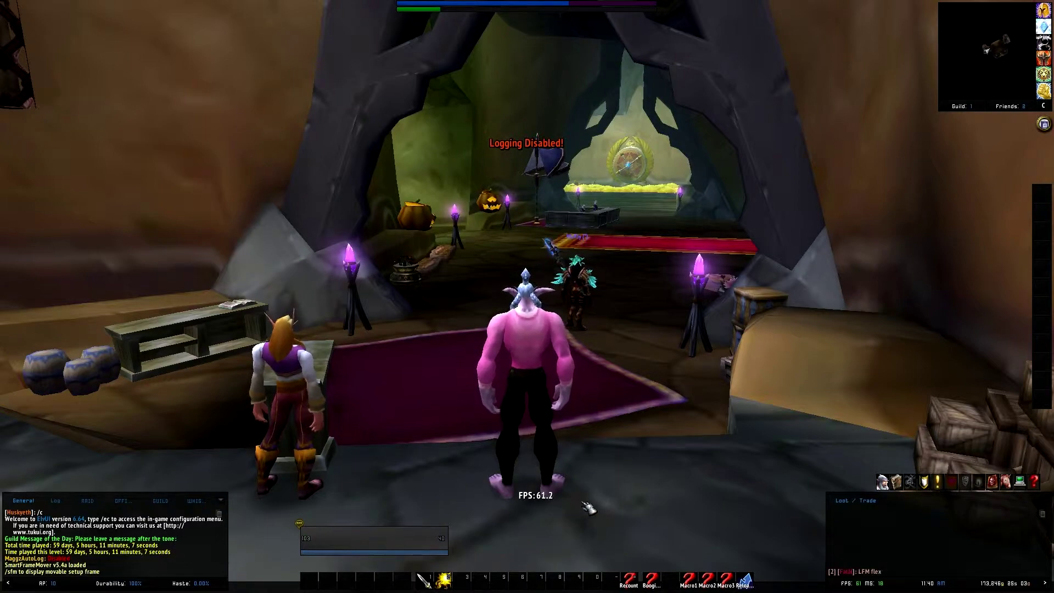
Step: Walk forward into the room and bring up the System graphics settings from the game menu
key("w")
left_click_drag(527, 297, 428, 258)
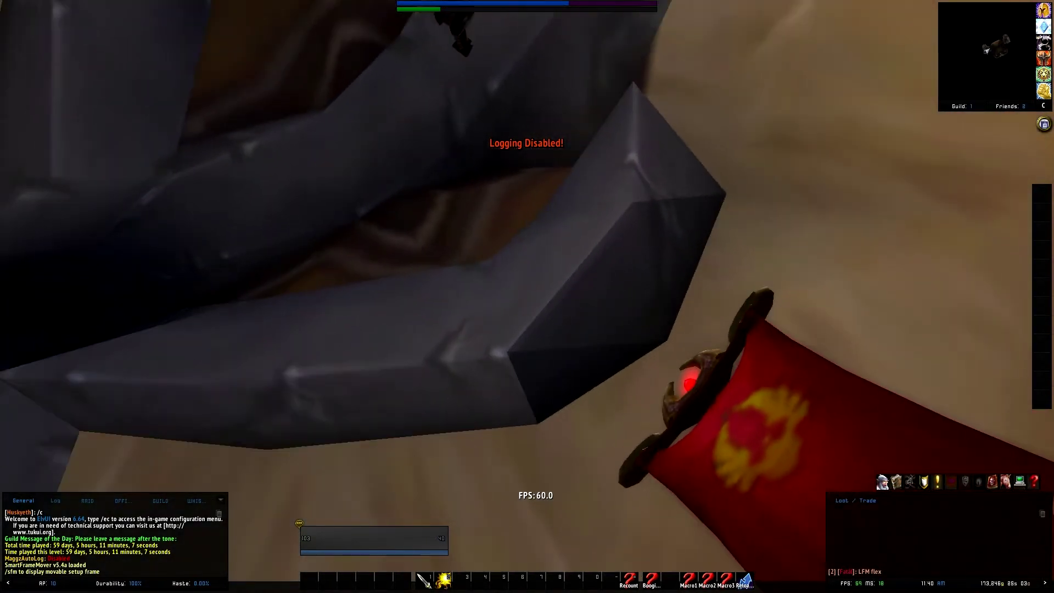
key("Escape")
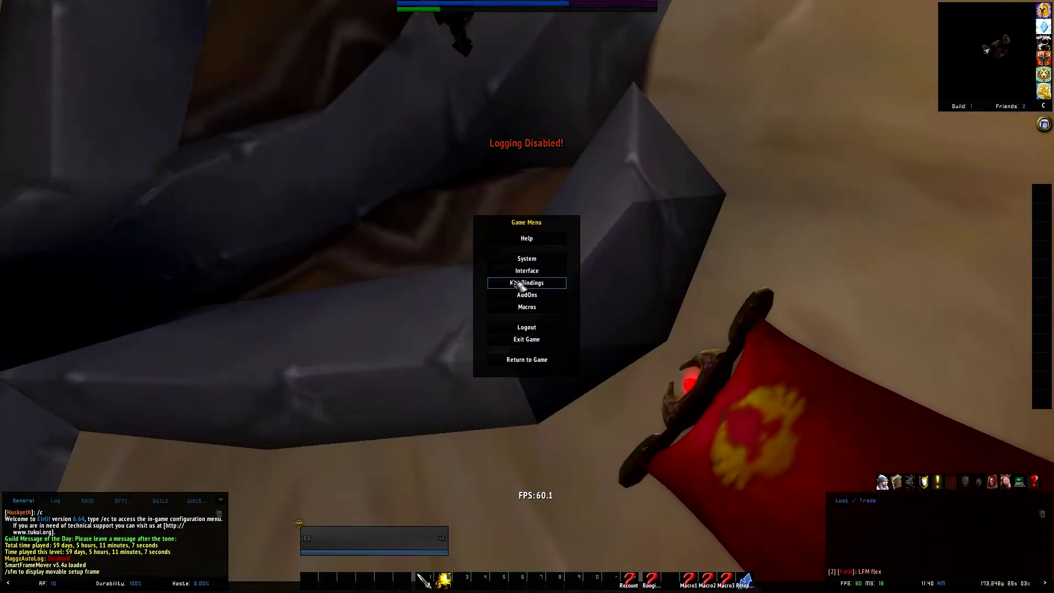
left_click(535, 259)
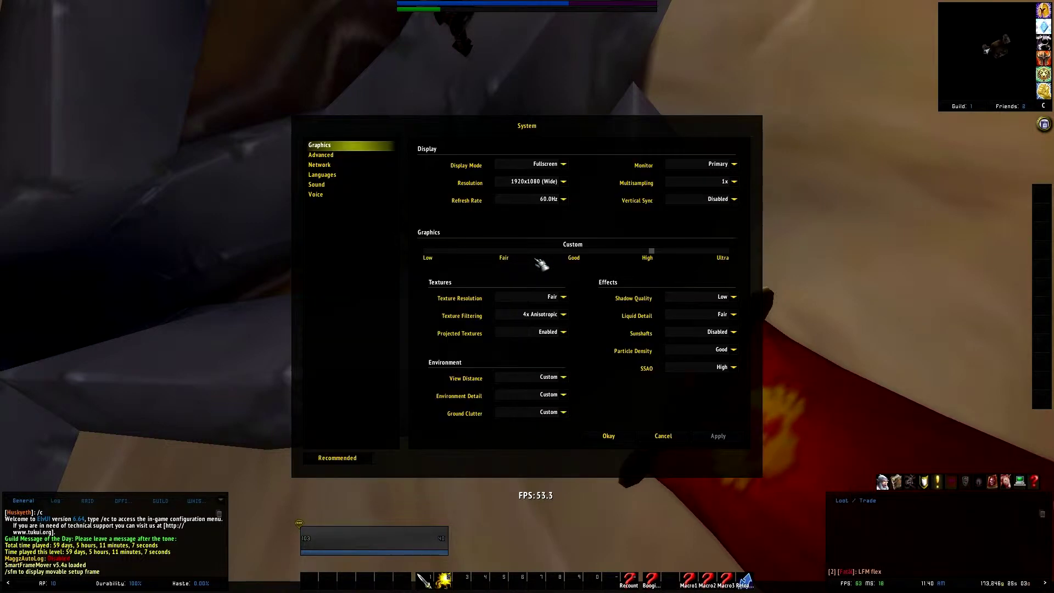
left_click(349, 158)
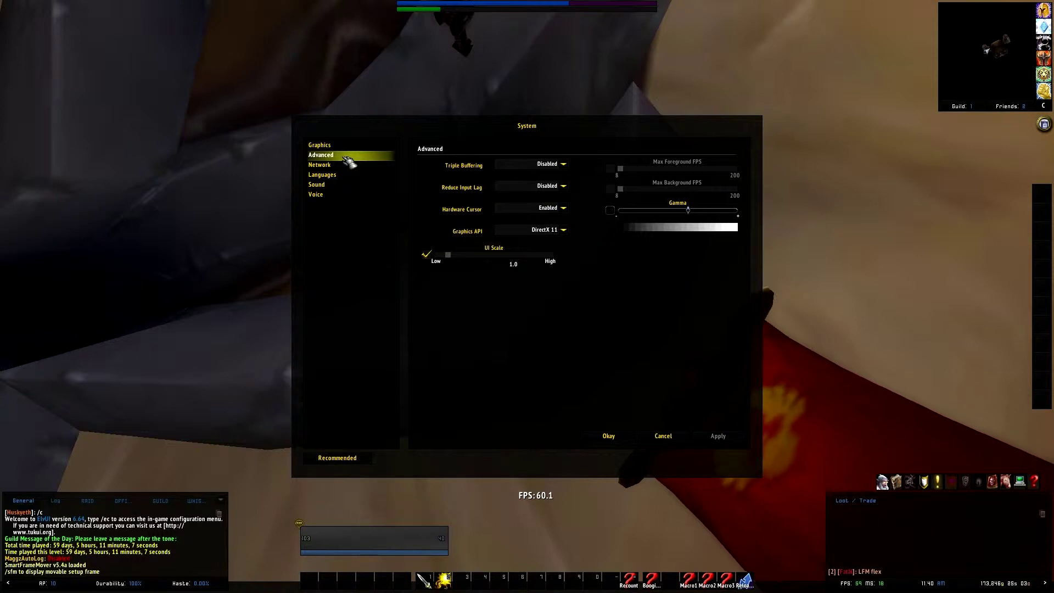
left_click(345, 150)
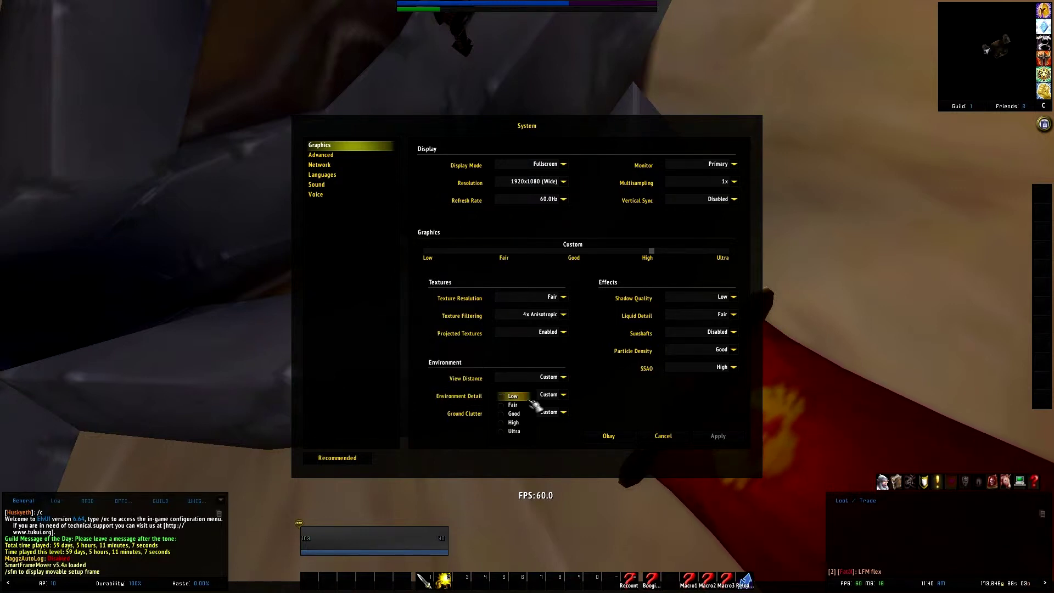
Step: Set View Distance and Environment Detail to Fair, save, and return to the game
left_click(519, 405)
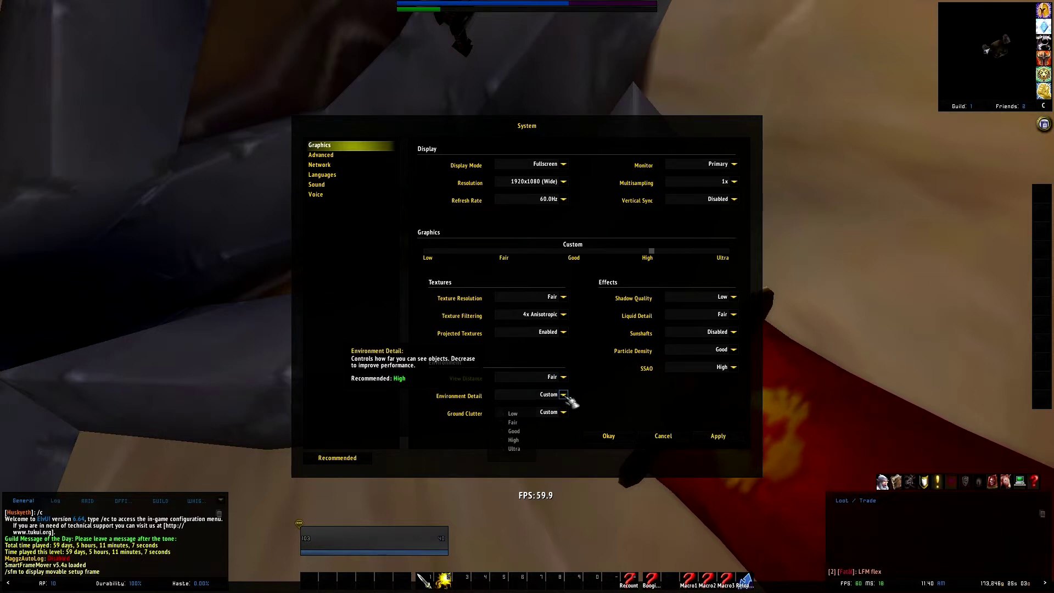
left_click(566, 397)
left_click(529, 424)
left_click(564, 413)
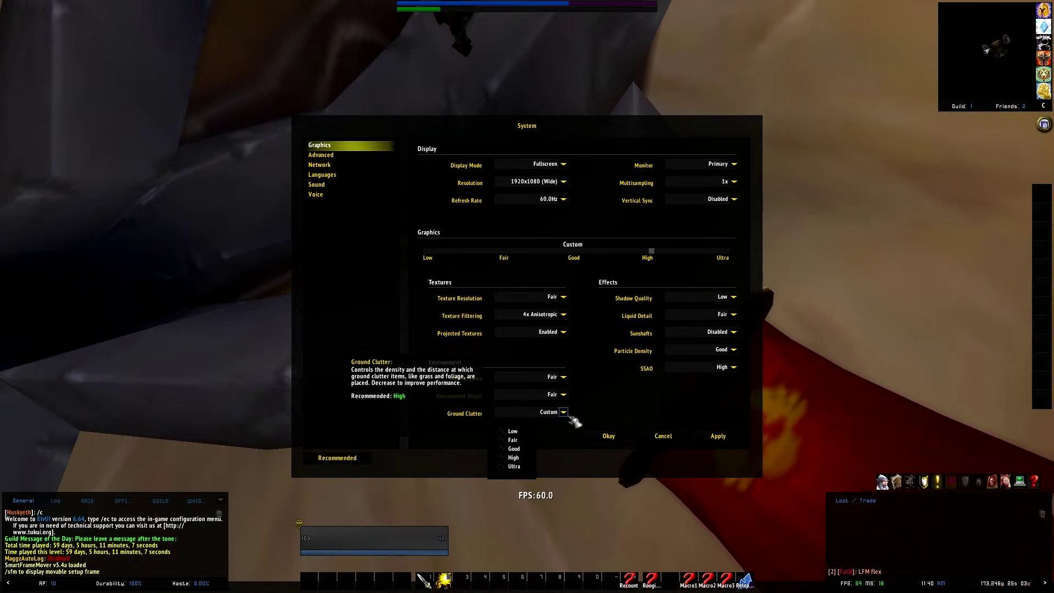
left_click(578, 416)
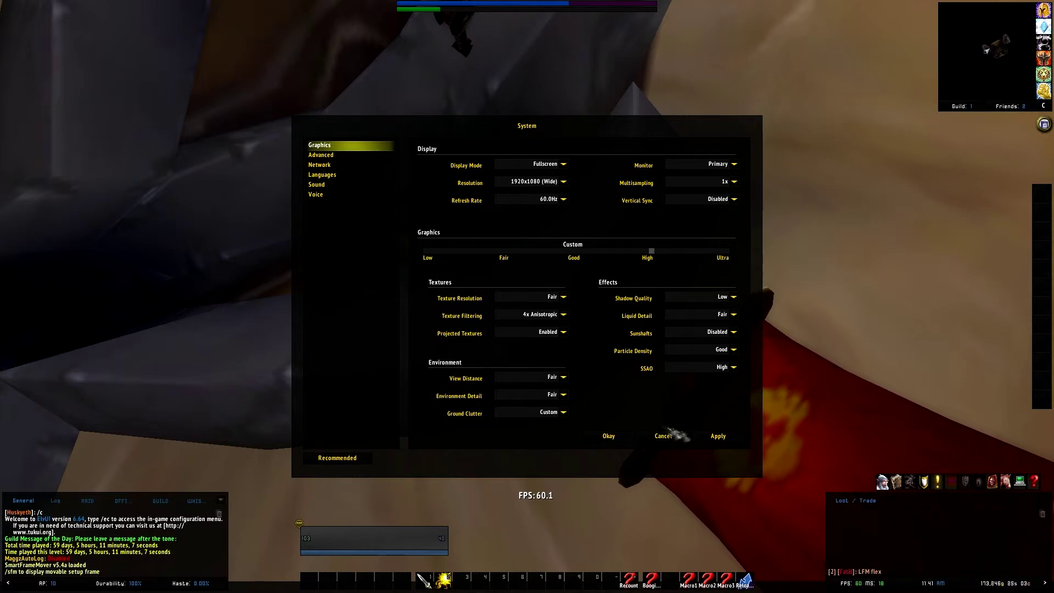
left_click(625, 437)
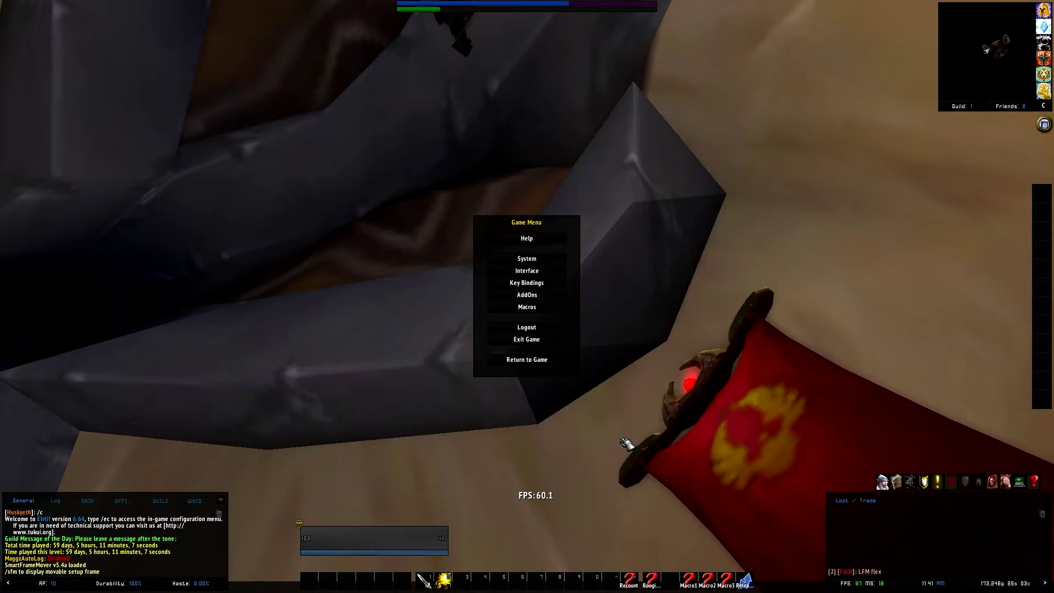
left_click(560, 361)
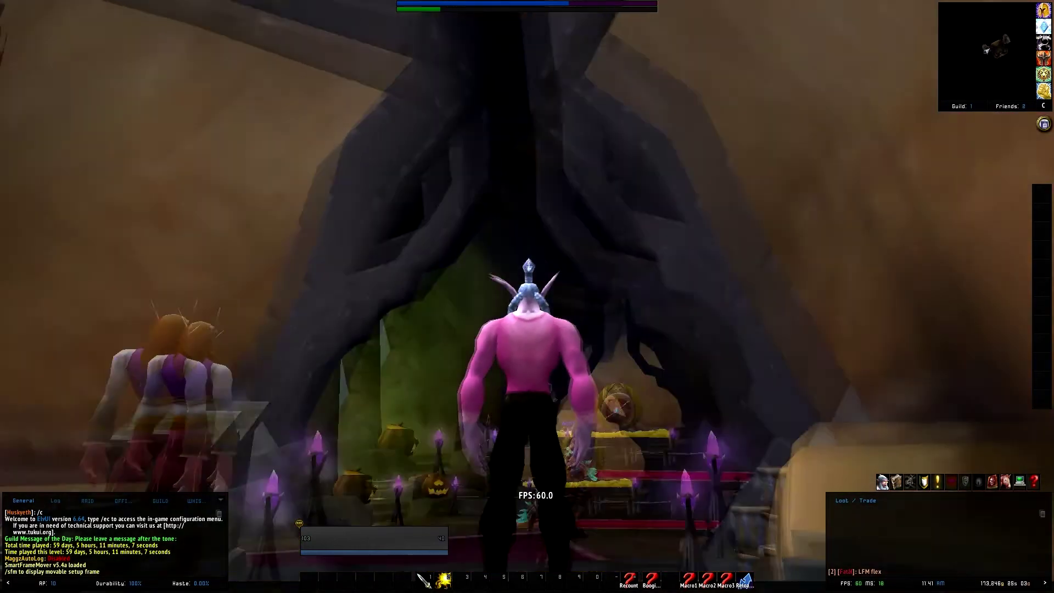